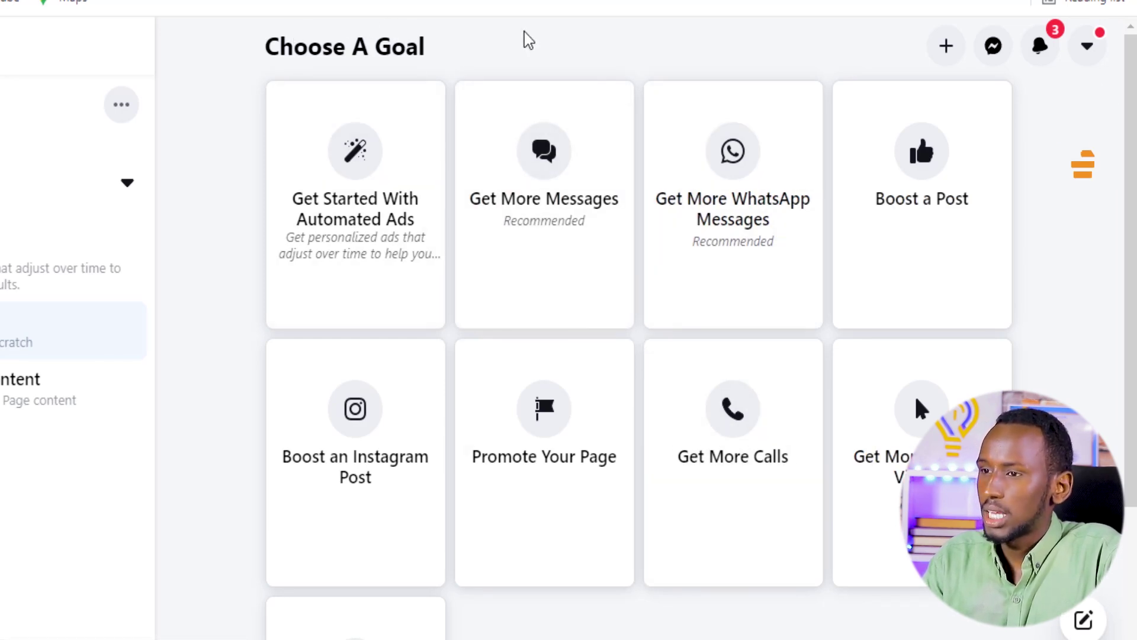
Start a Get More WhatsApp Messages ad and look through its GARAADSO preview and settings
click(770, 240)
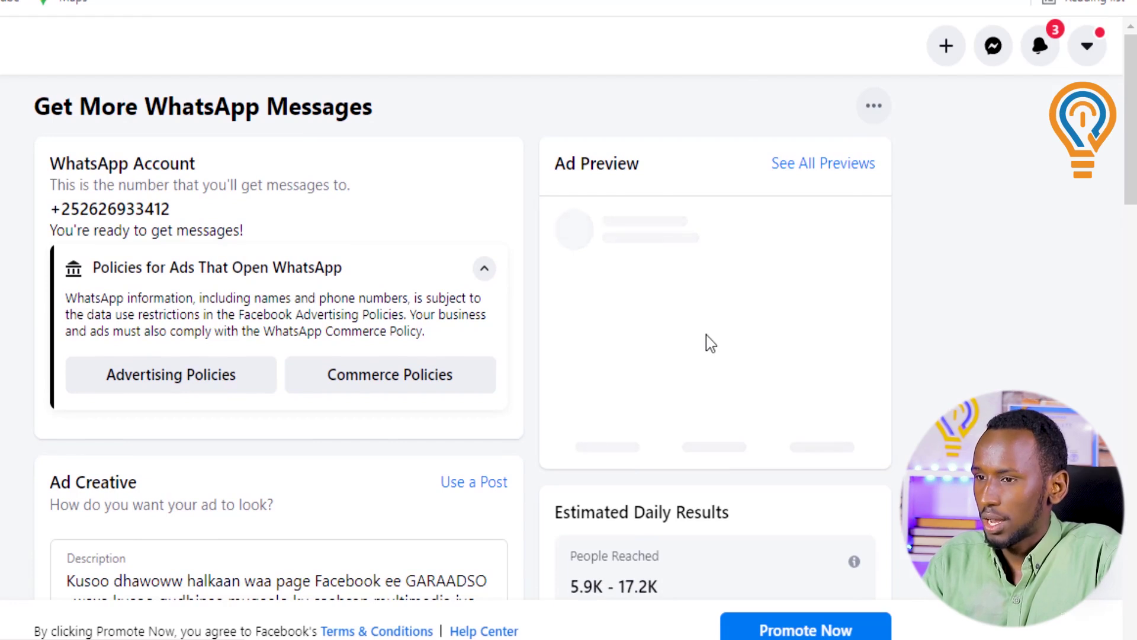
scroll(709, 343, down, 2)
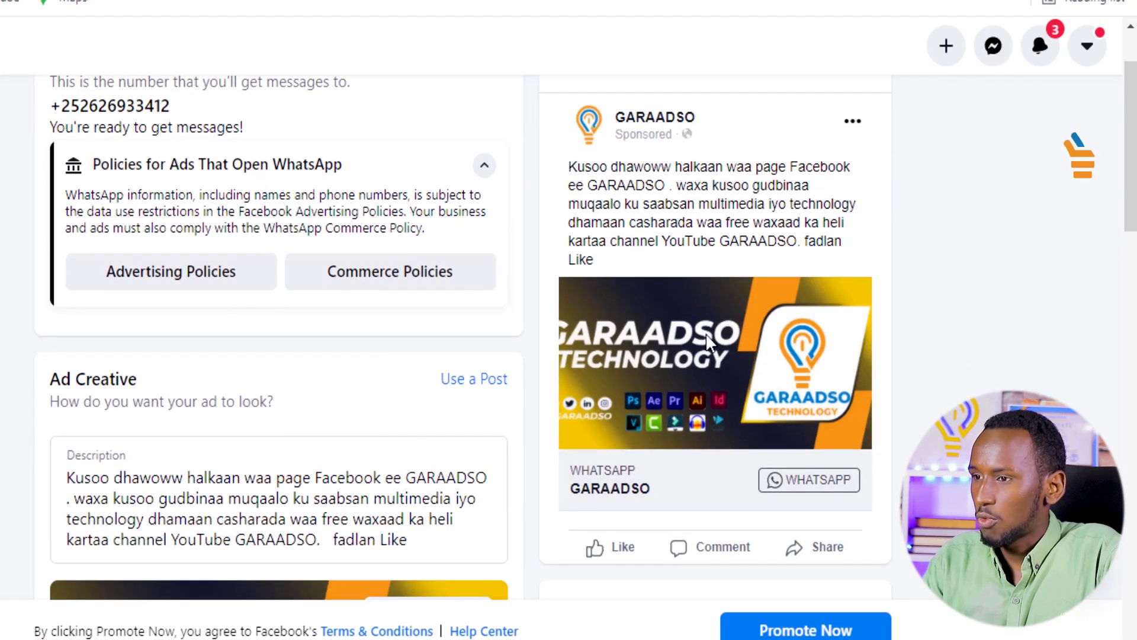
scroll(586, 230, up, 2)
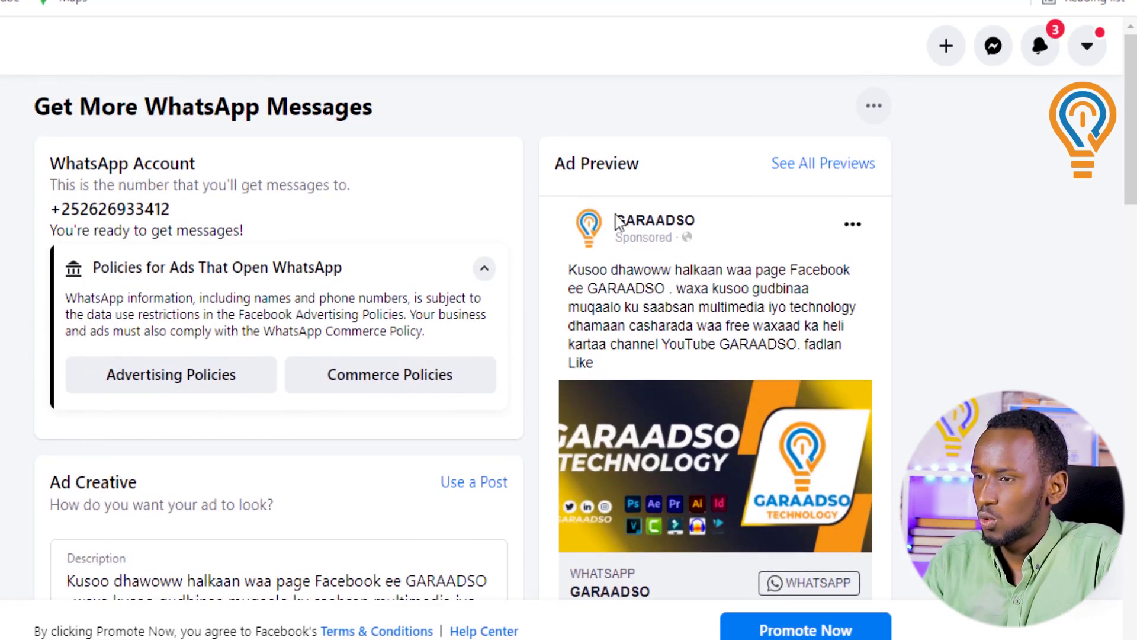
scroll(749, 323, down, 2)
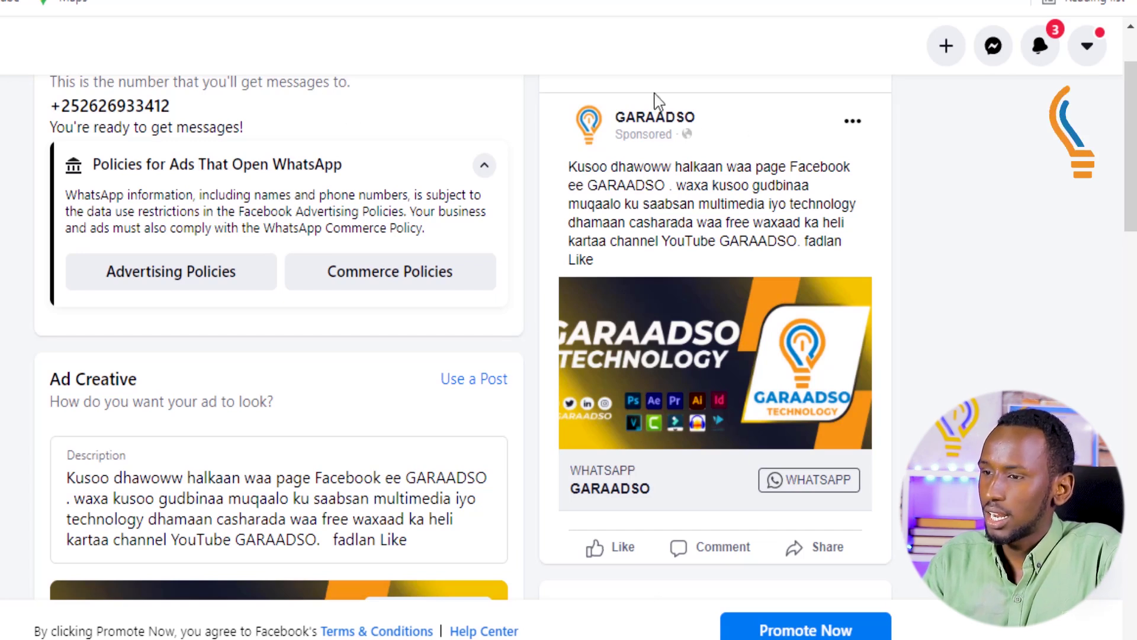
scroll(355, 347, down, 5)
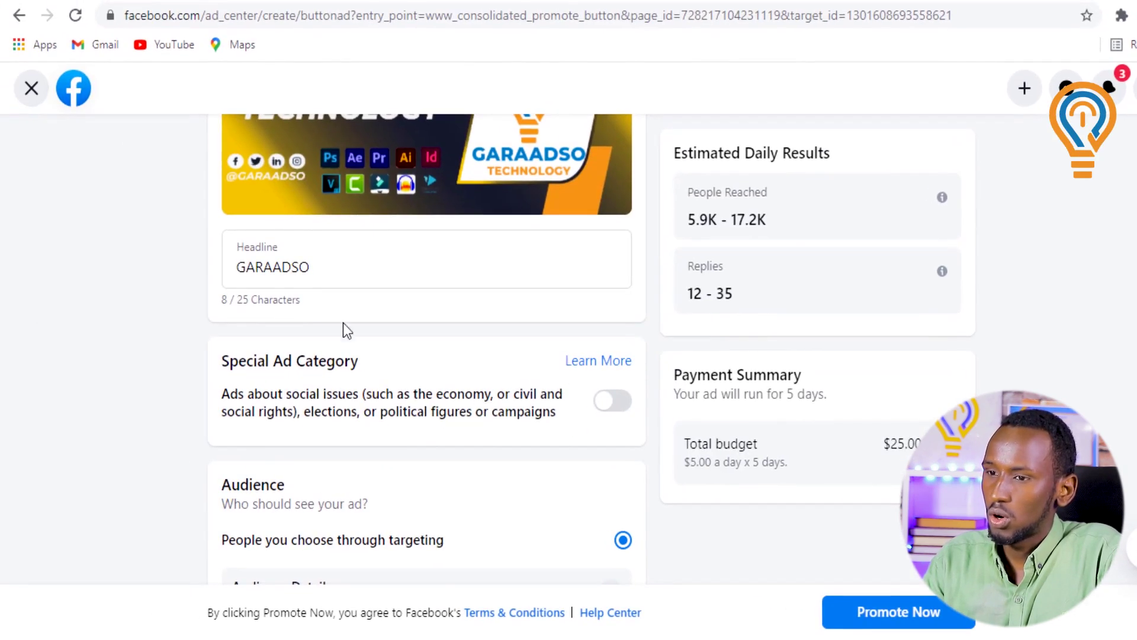
scroll(461, 363, down, 2)
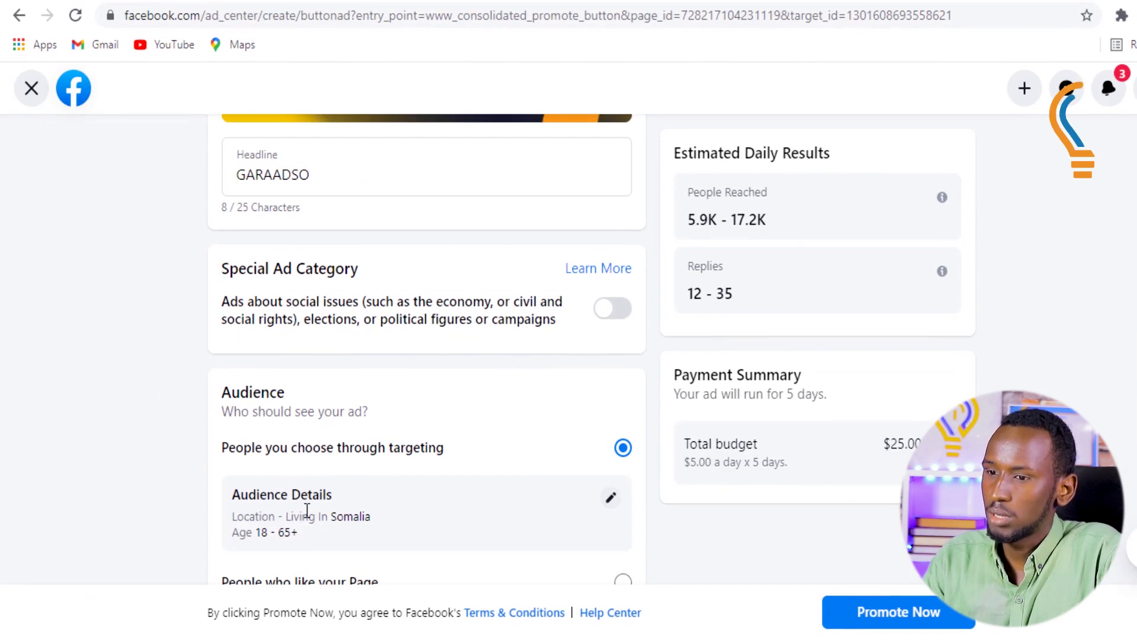
Discard the WhatsApp ad draft, browse the Choose A Goal cards, and head back to the GARAADSO page
click(31, 88)
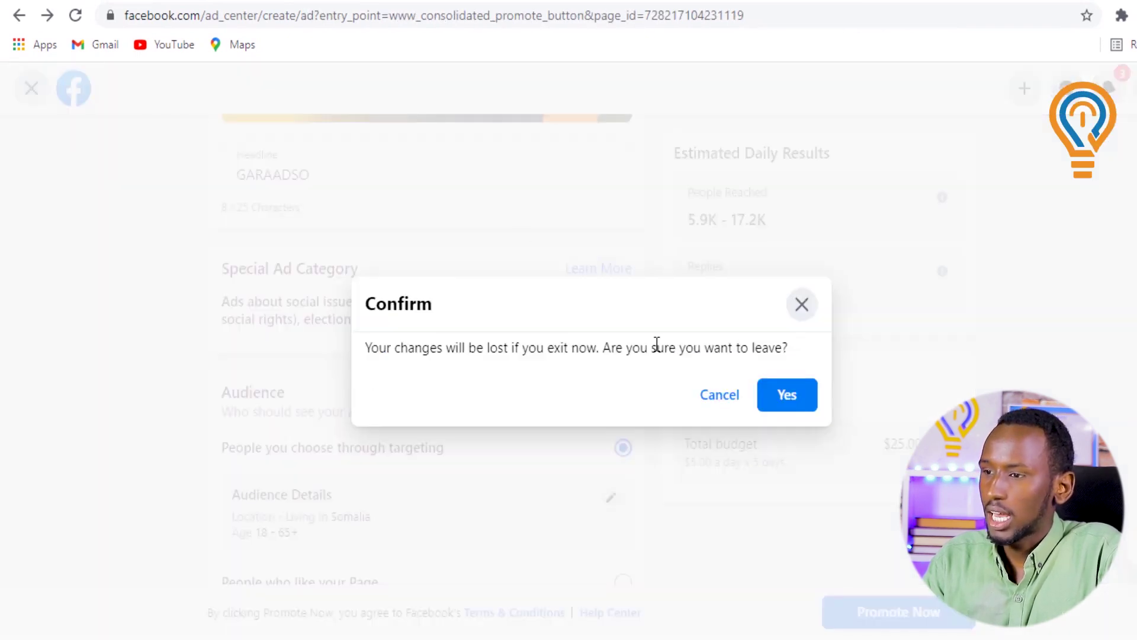
click(788, 395)
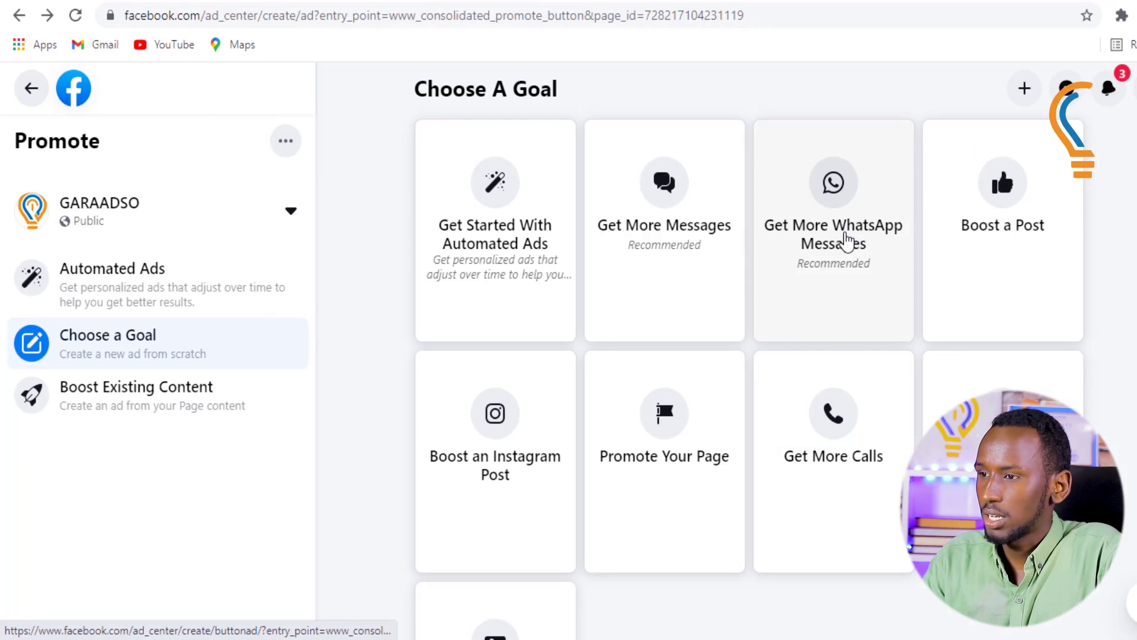
scroll(655, 452, down, 3)
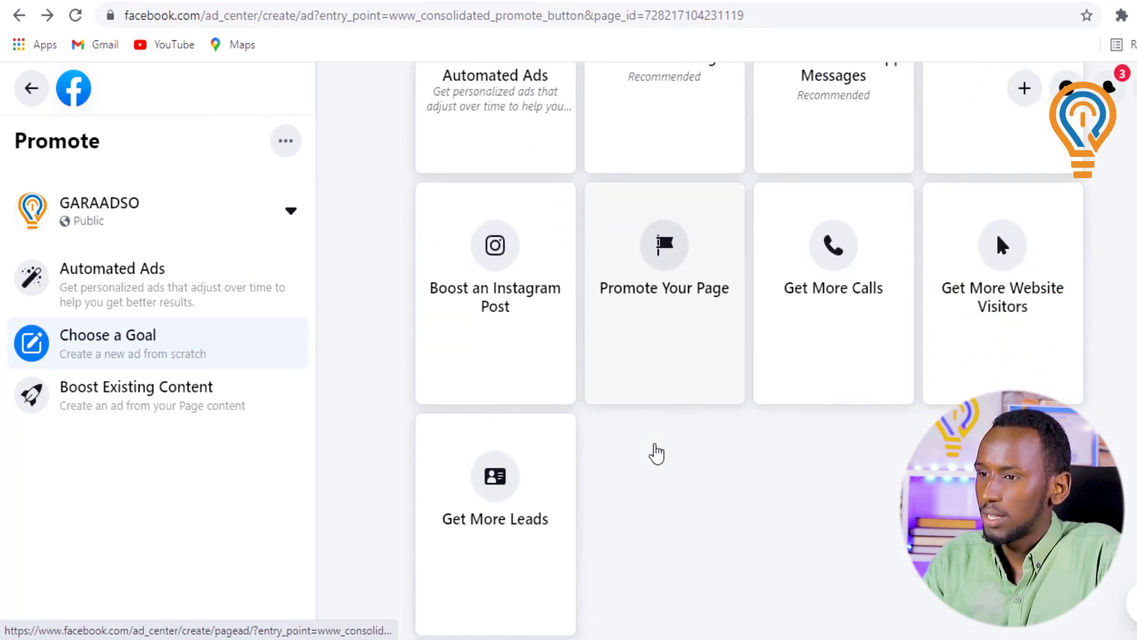
scroll(685, 412, up, 3)
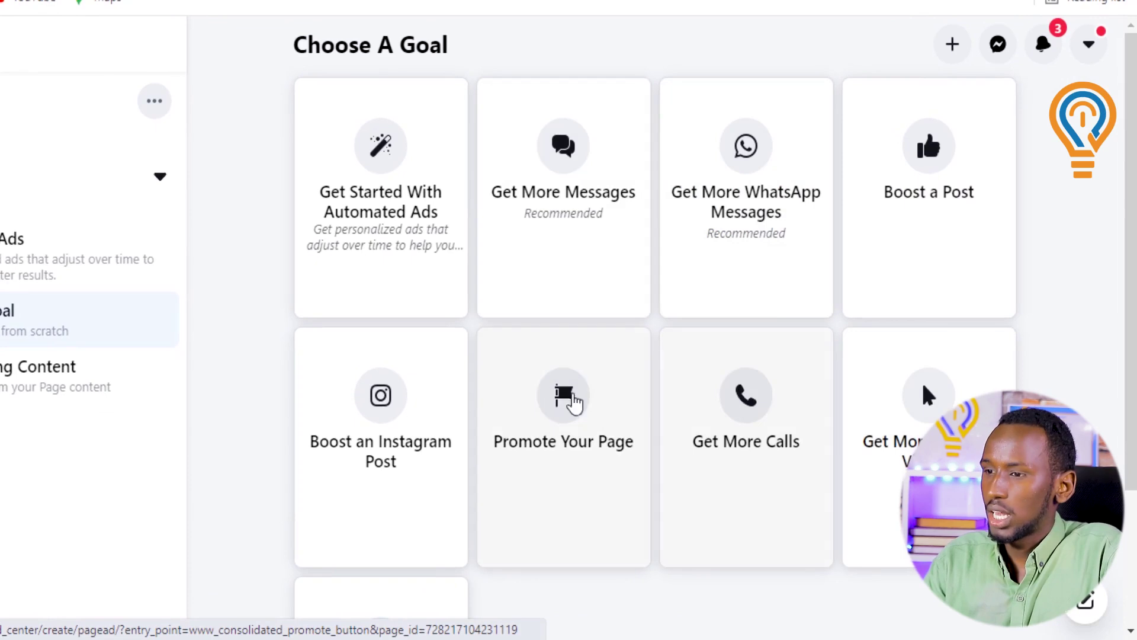
scroll(559, 506, down, 1)
scroll(558, 506, down, 3)
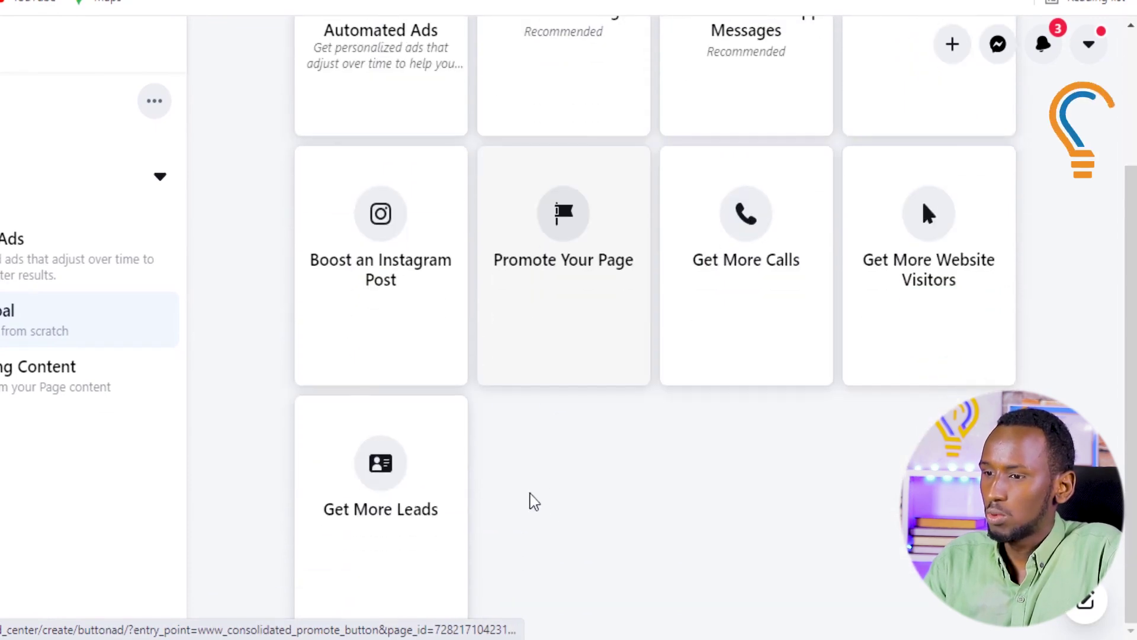
scroll(591, 441, up, 3)
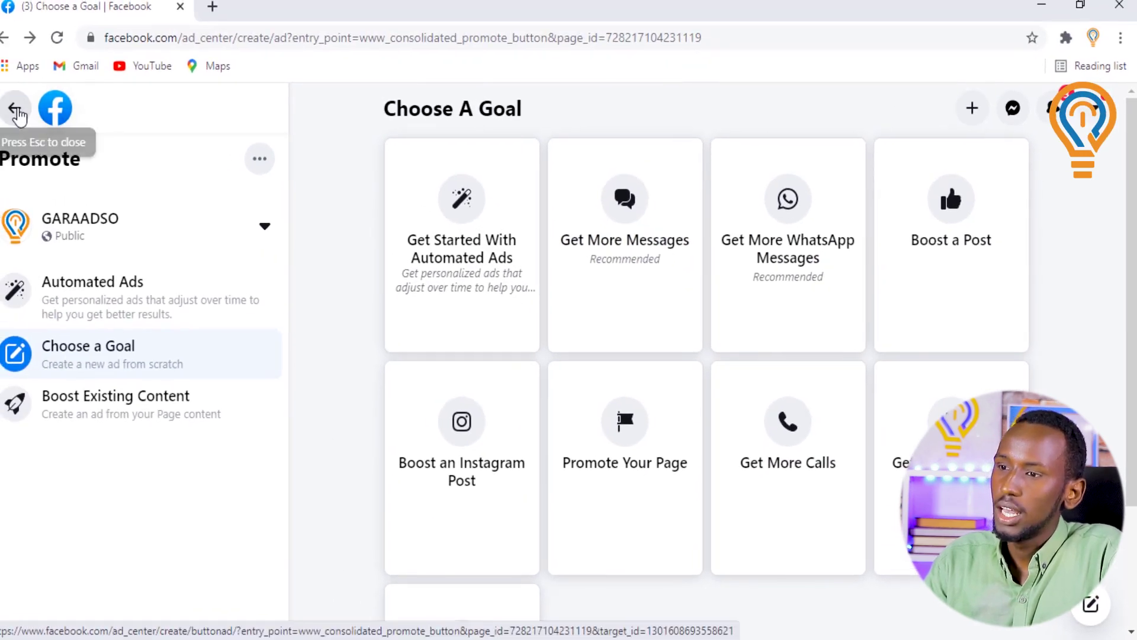
click(16, 111)
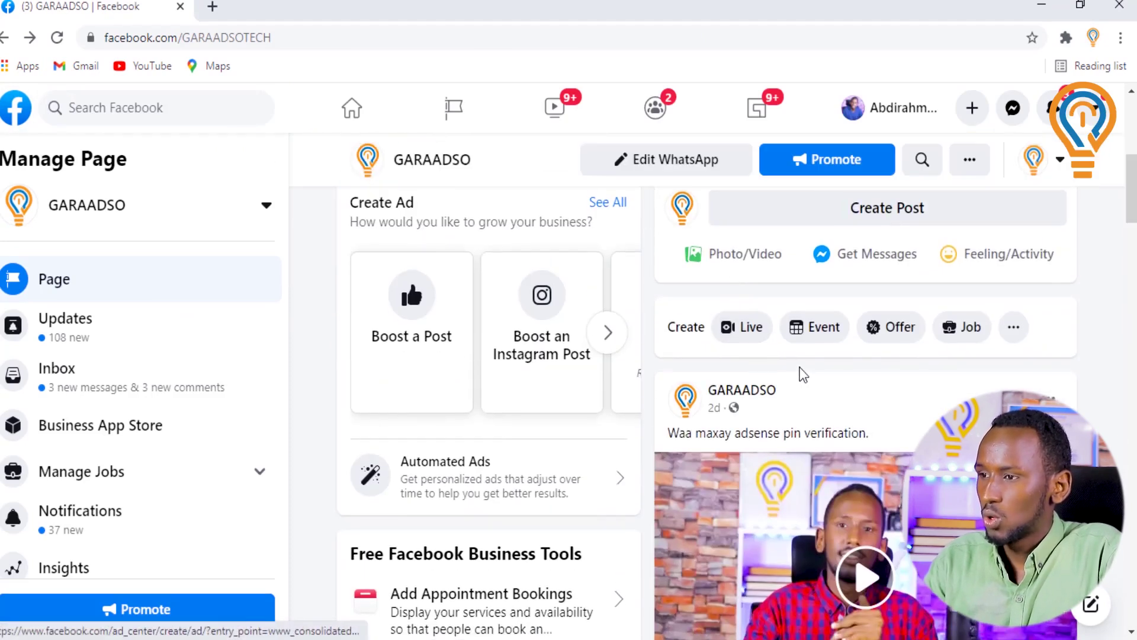
Find the latest adsense pin verification video in the GARAADSO feed and boost it
scroll(889, 379, up, 3)
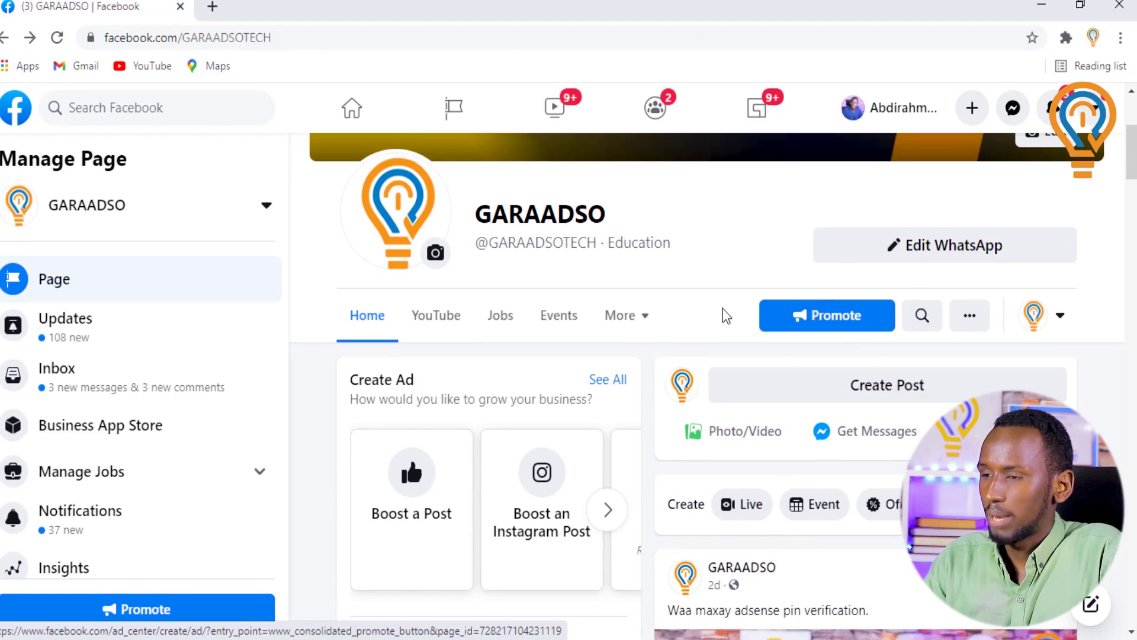
scroll(724, 320, up, 3)
scroll(730, 396, down, 3)
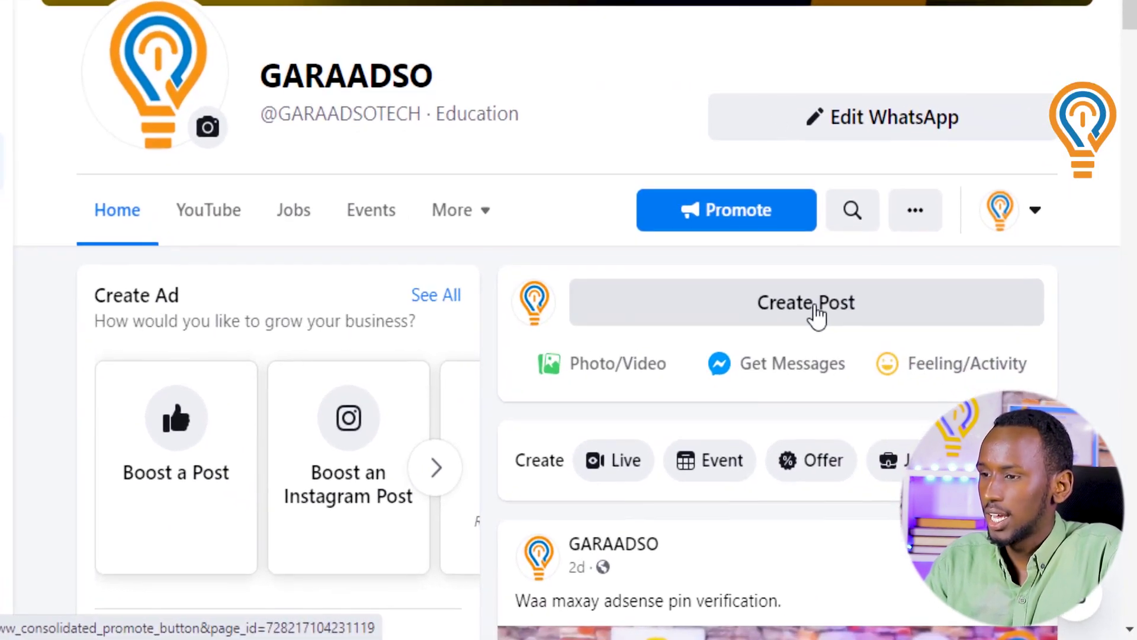
scroll(808, 320, down, 6)
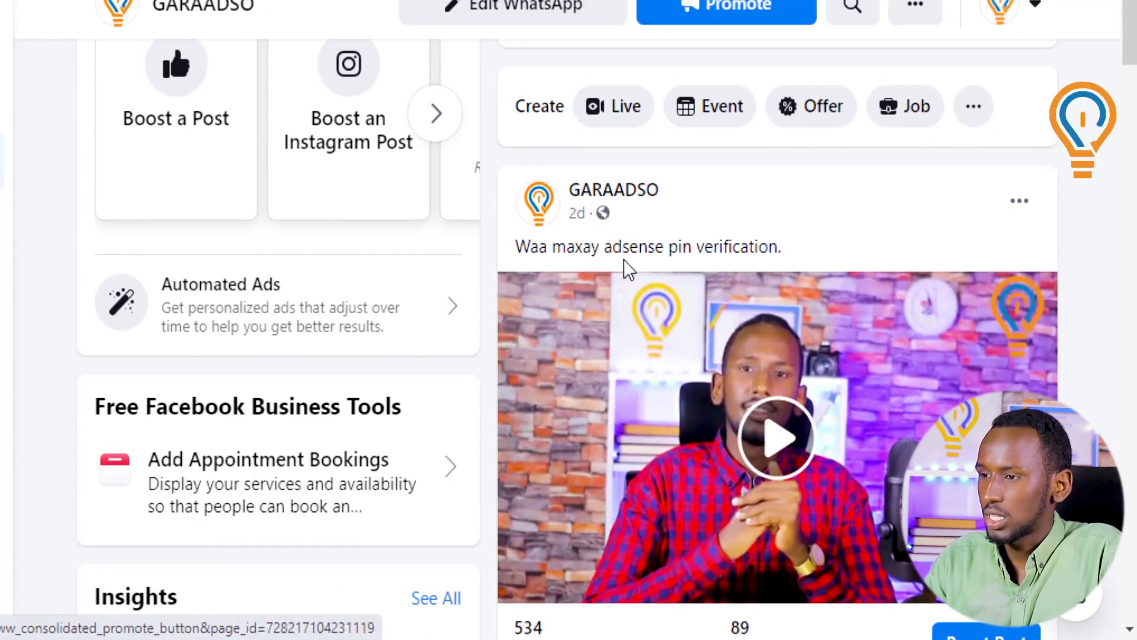
scroll(676, 363, down, 6)
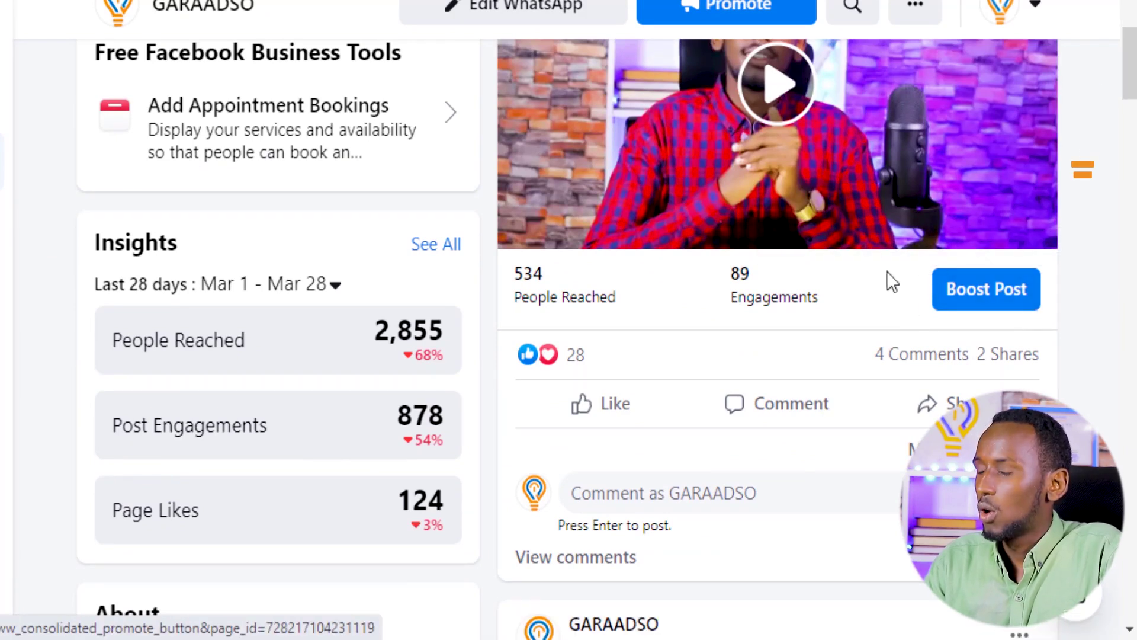
scroll(876, 213, up, 2)
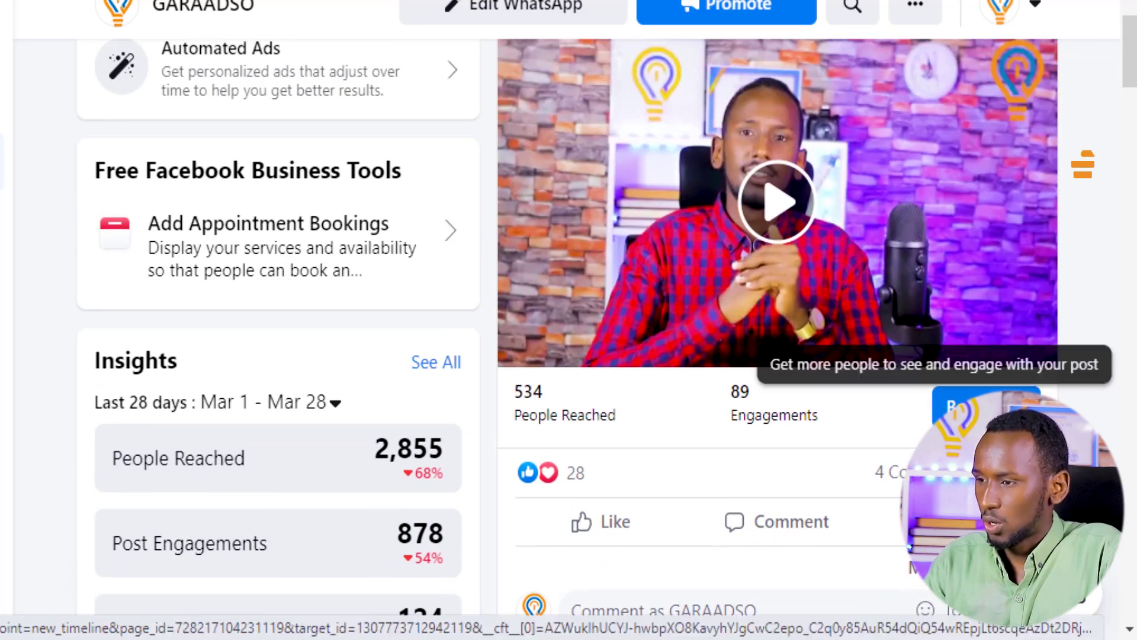
click(971, 406)
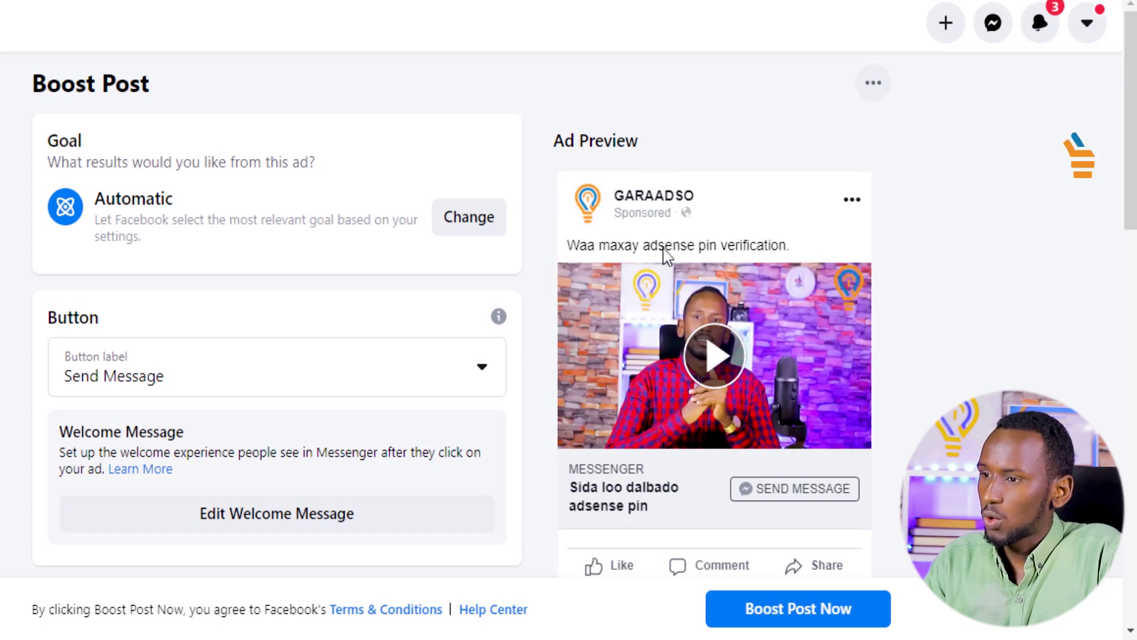
Scroll the loaded Boost Post form for the adsense pin verification video down to the Button section
scroll(727, 289, down, 2)
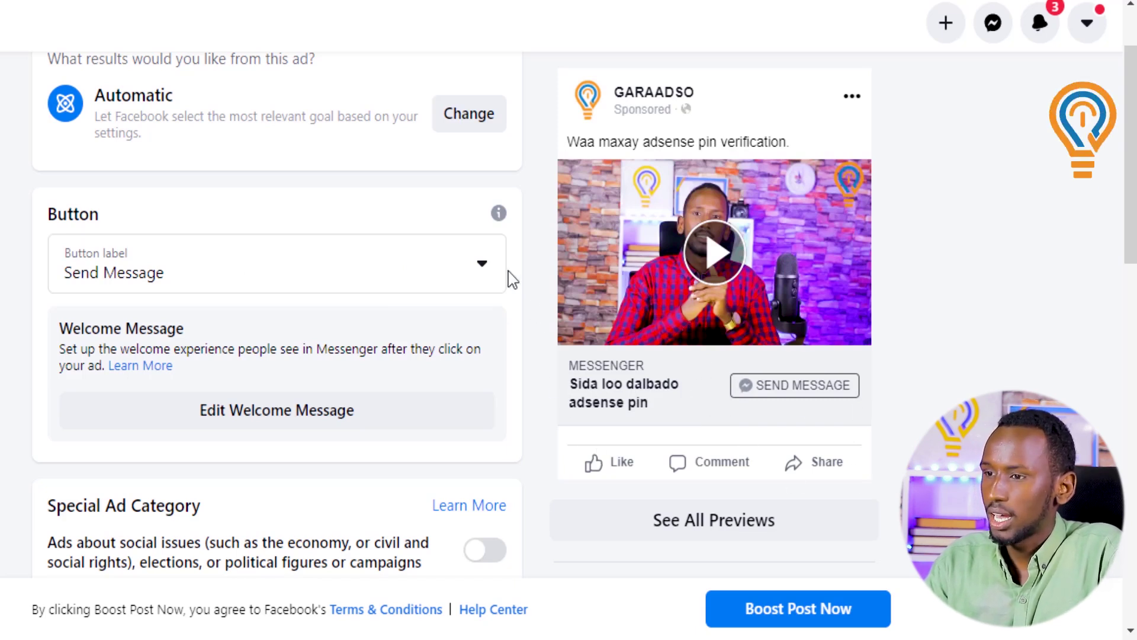
Switch the ad button from Send Message to Send WhatsApp Message and check the connected number
click(482, 262)
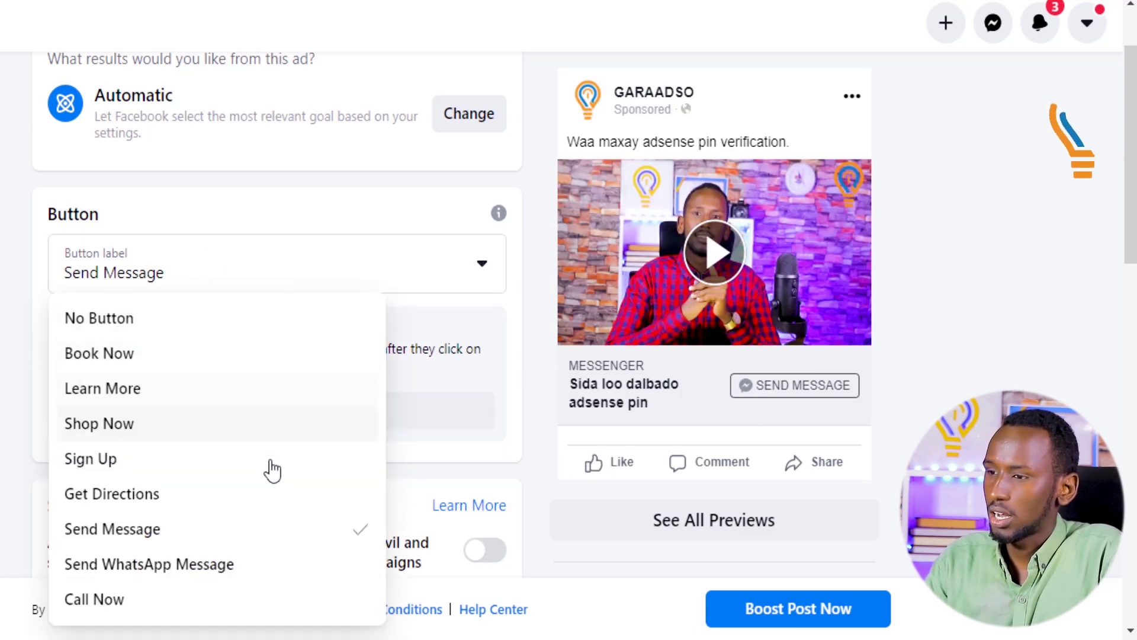
scroll(264, 394, down, 2)
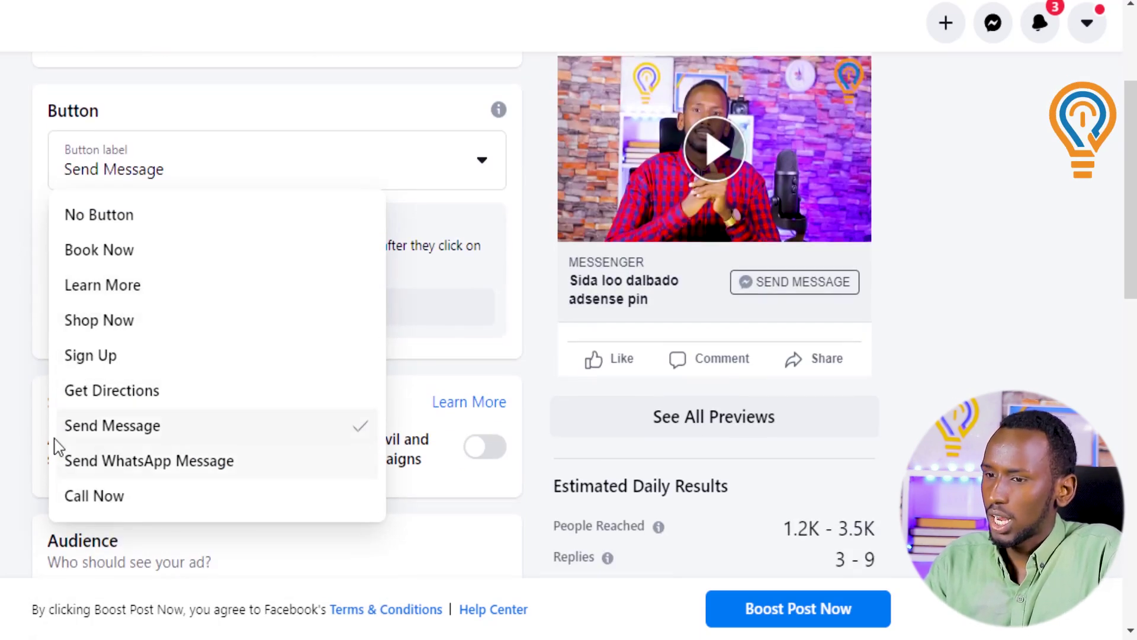
click(242, 462)
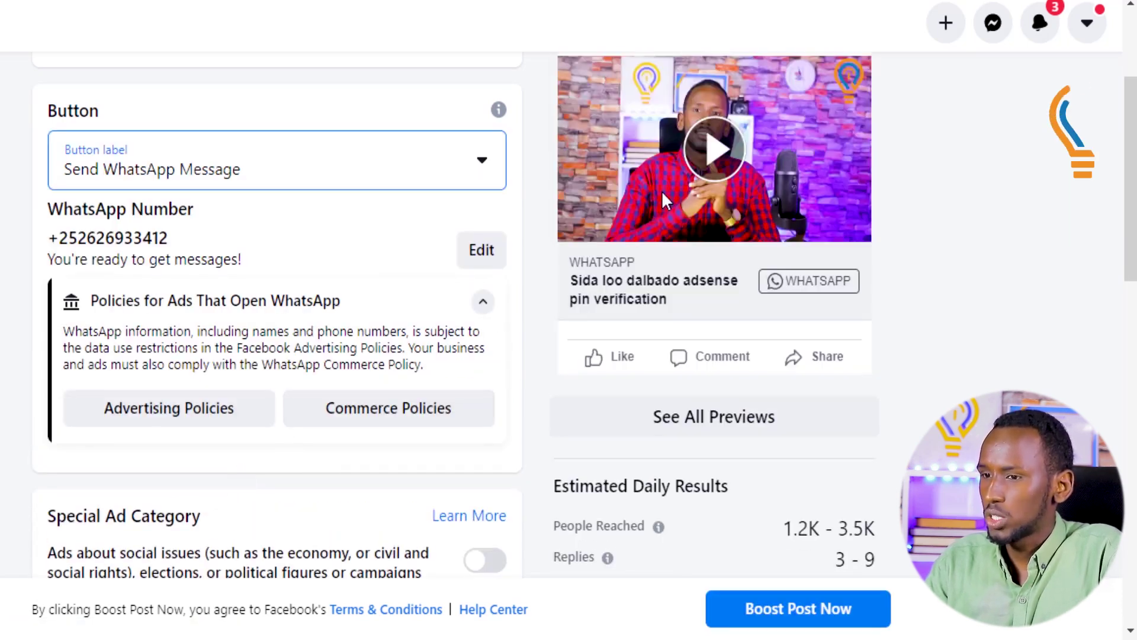
drag(185, 249, 58, 249)
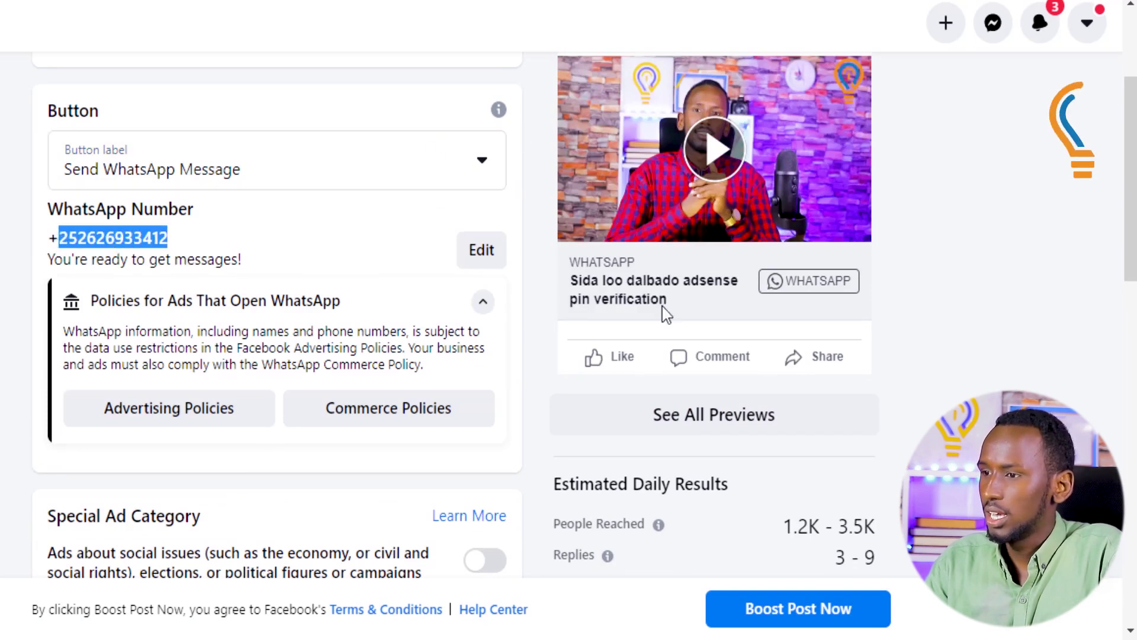
scroll(935, 307, up, 2)
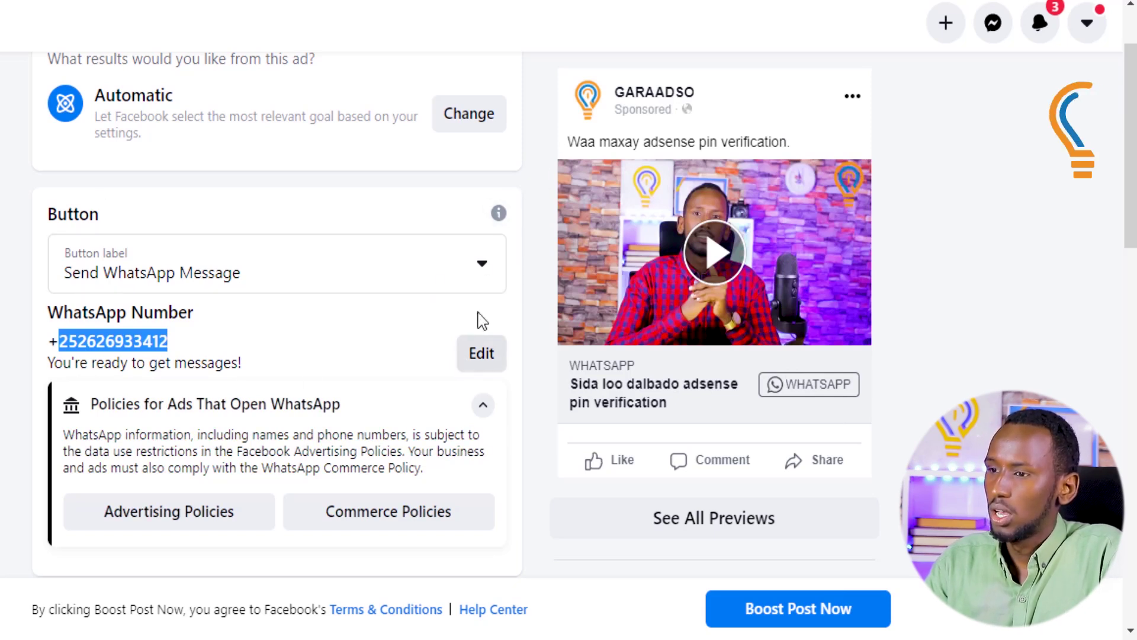
click(491, 277)
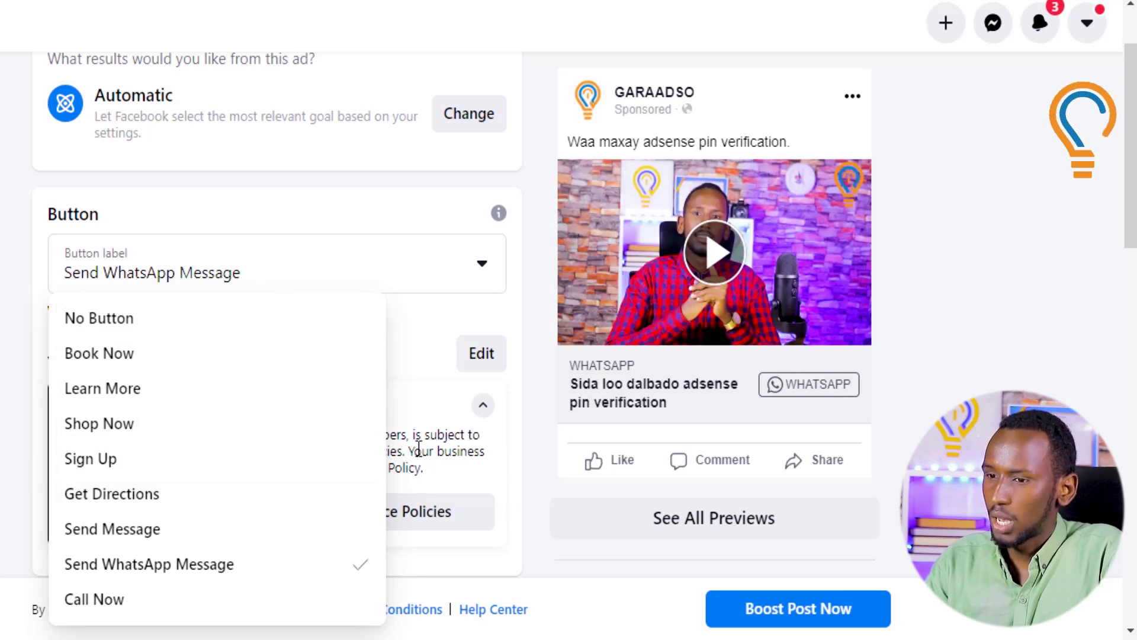
click(525, 526)
scroll(468, 380, down, 7)
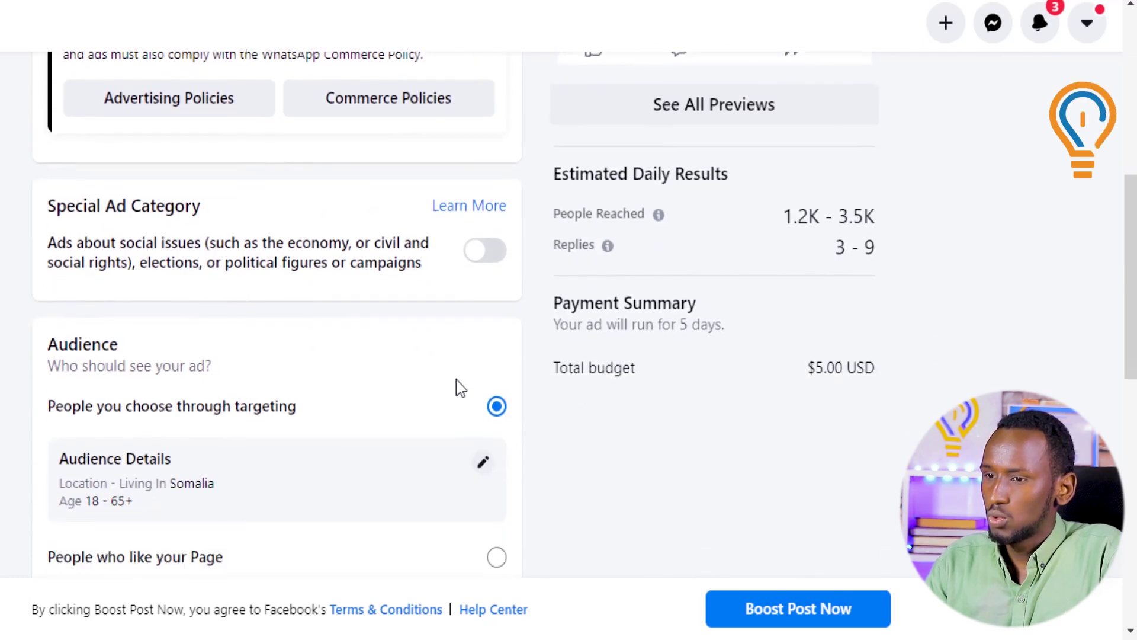
scroll(456, 382, down, 3)
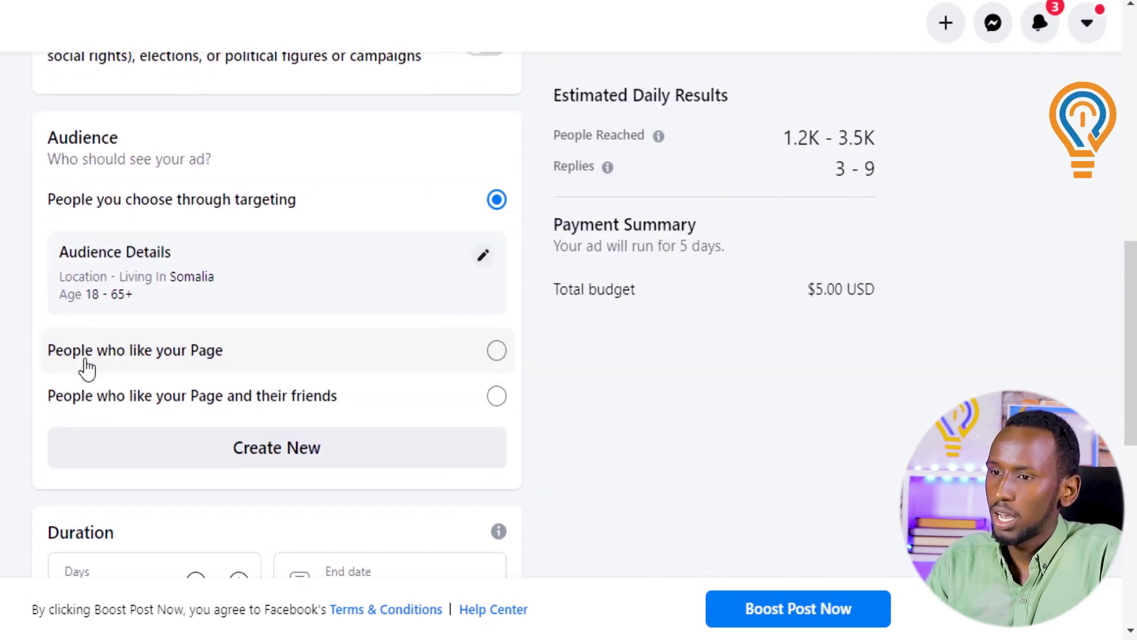
In the audience editor, adjust the Age slider so the range reads 14 to 65+
click(484, 258)
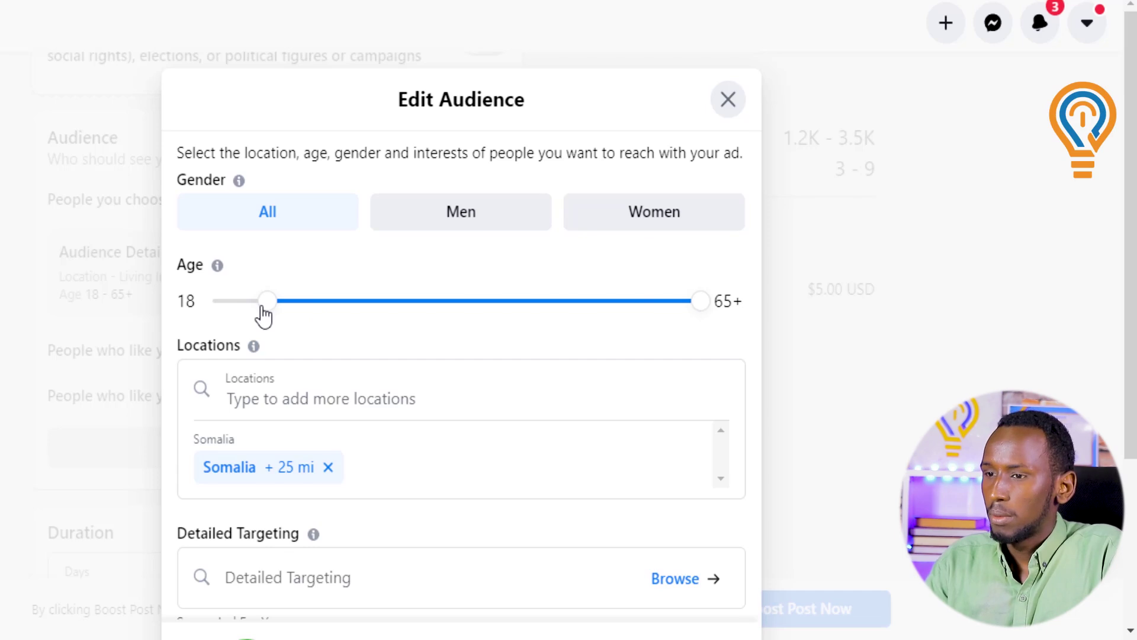
drag(227, 314, 204, 318)
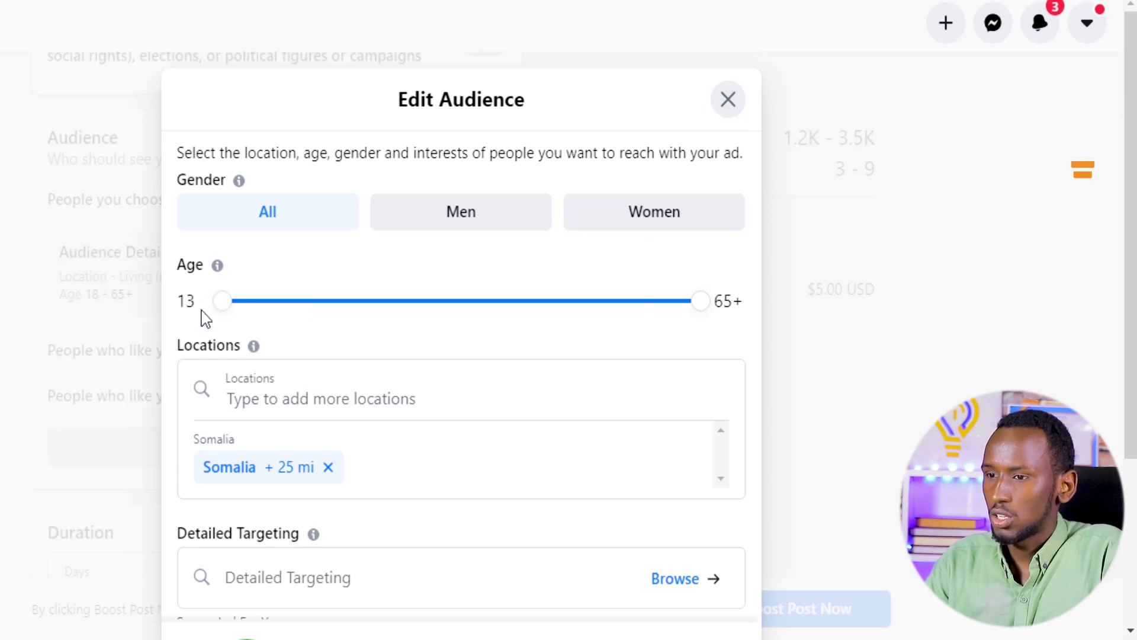
drag(702, 313, 252, 331)
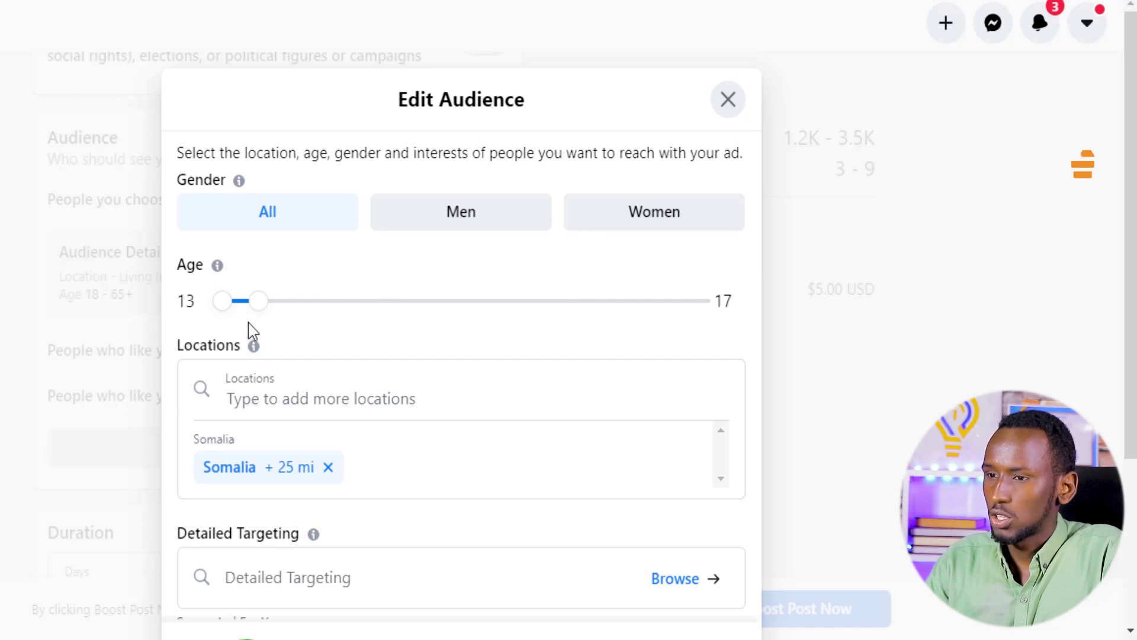
drag(262, 314, 644, 335)
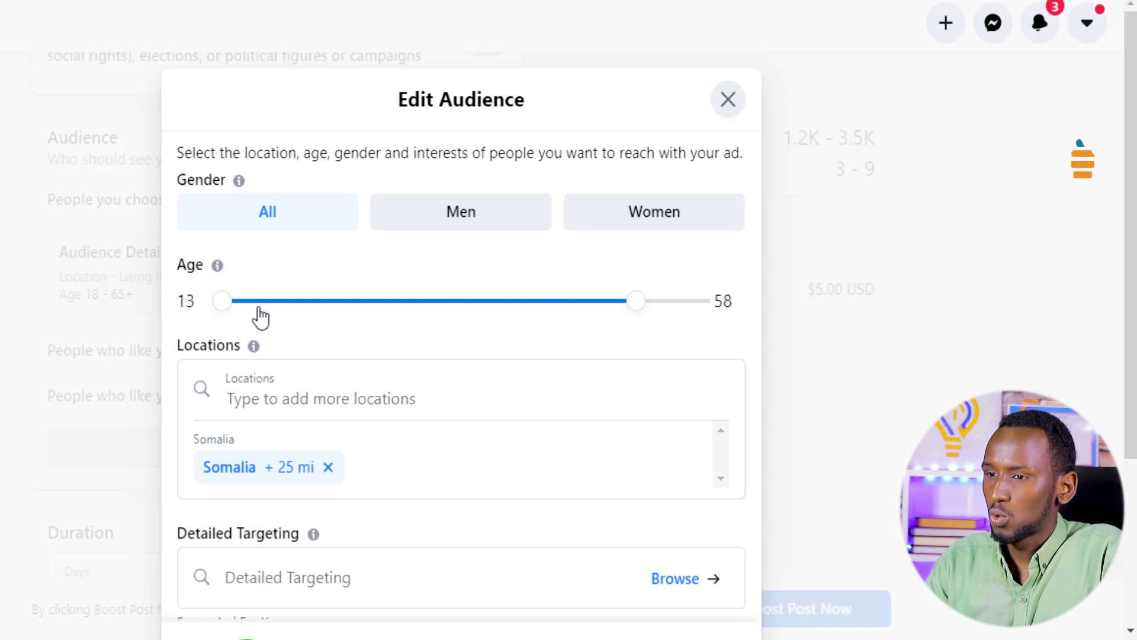
drag(227, 314, 500, 319)
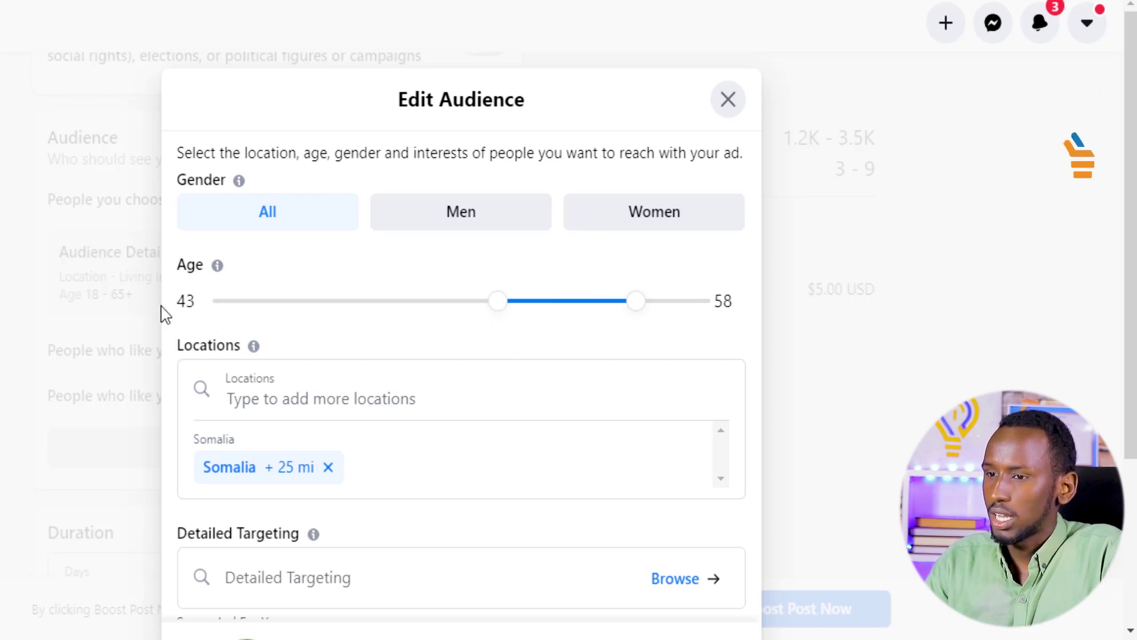
drag(635, 308, 714, 308)
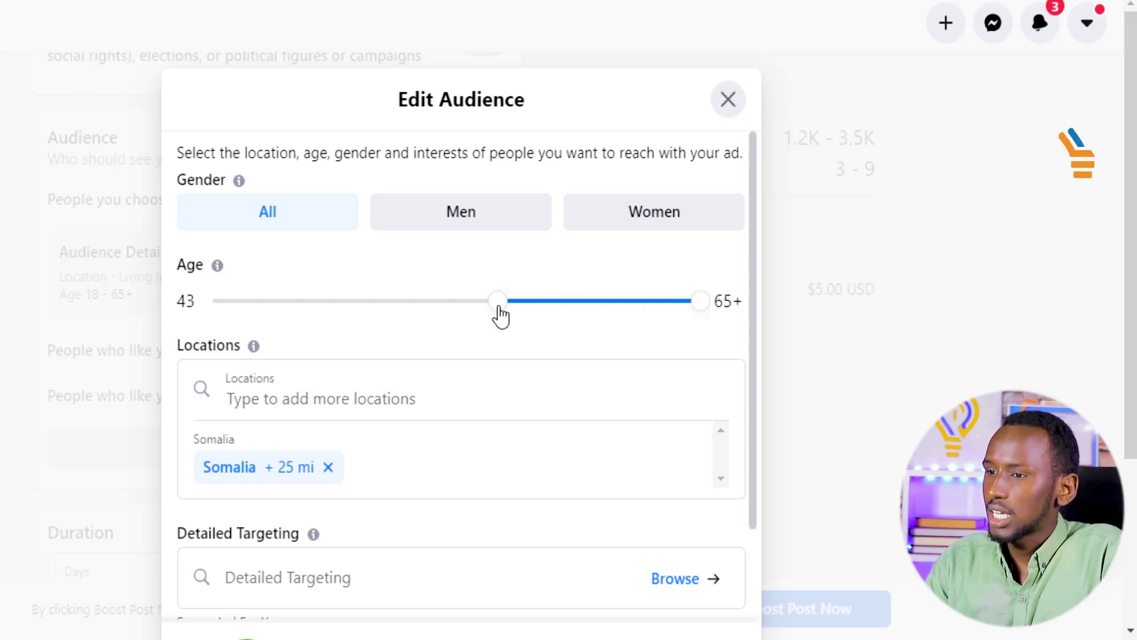
drag(501, 317, 270, 327)
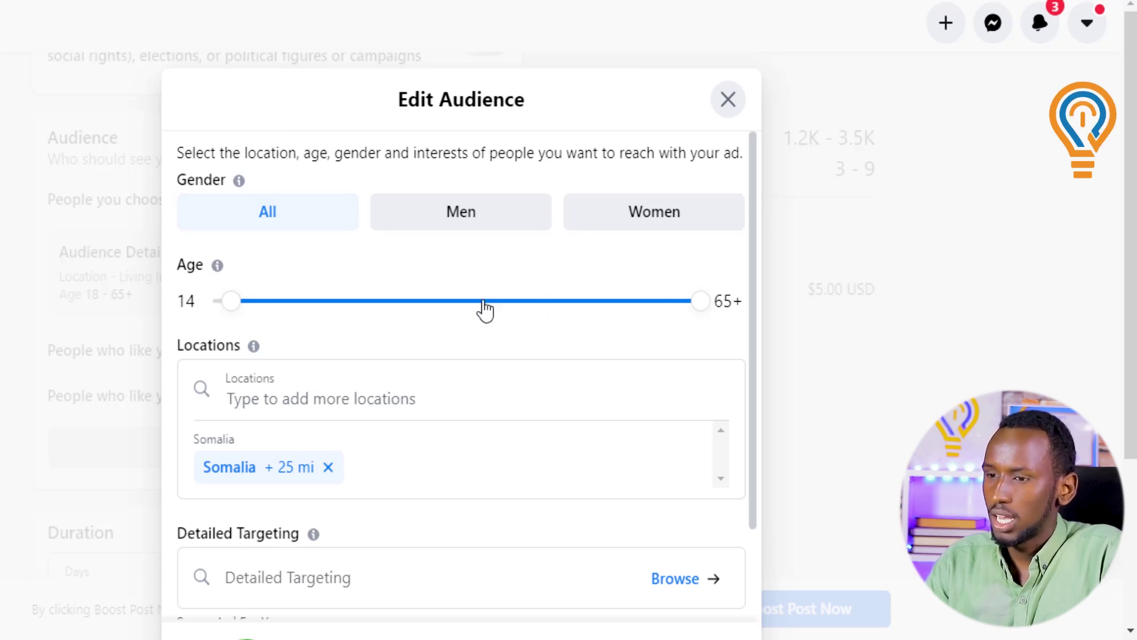
click(279, 402)
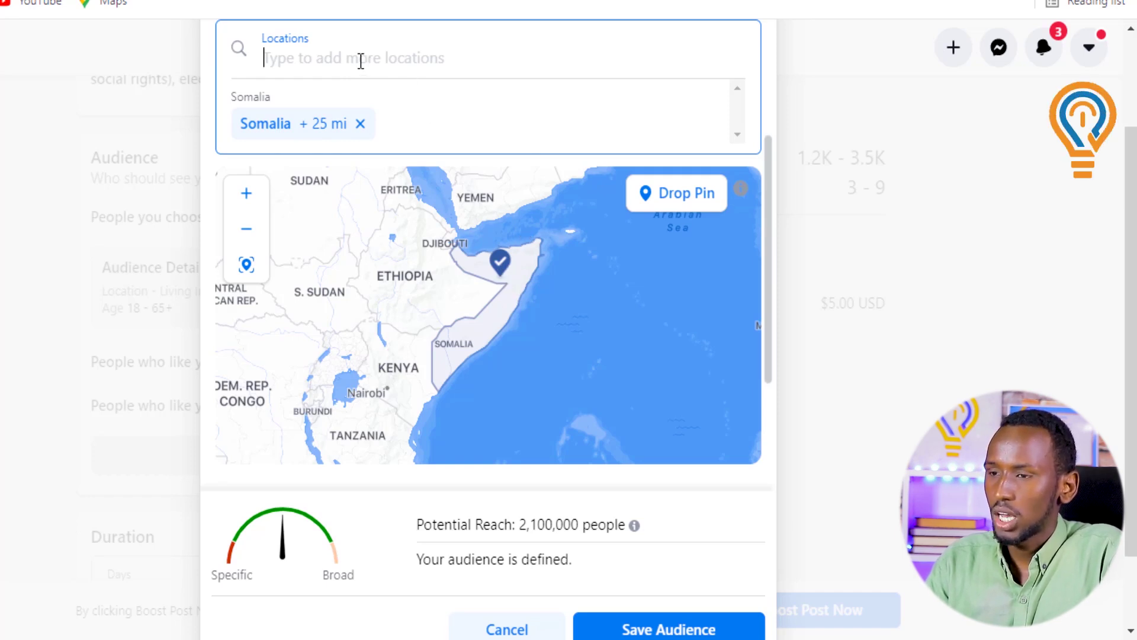
Review the Somalia + 25 mi location map and its 2,100,000 potential reach
scroll(510, 83, up, 3)
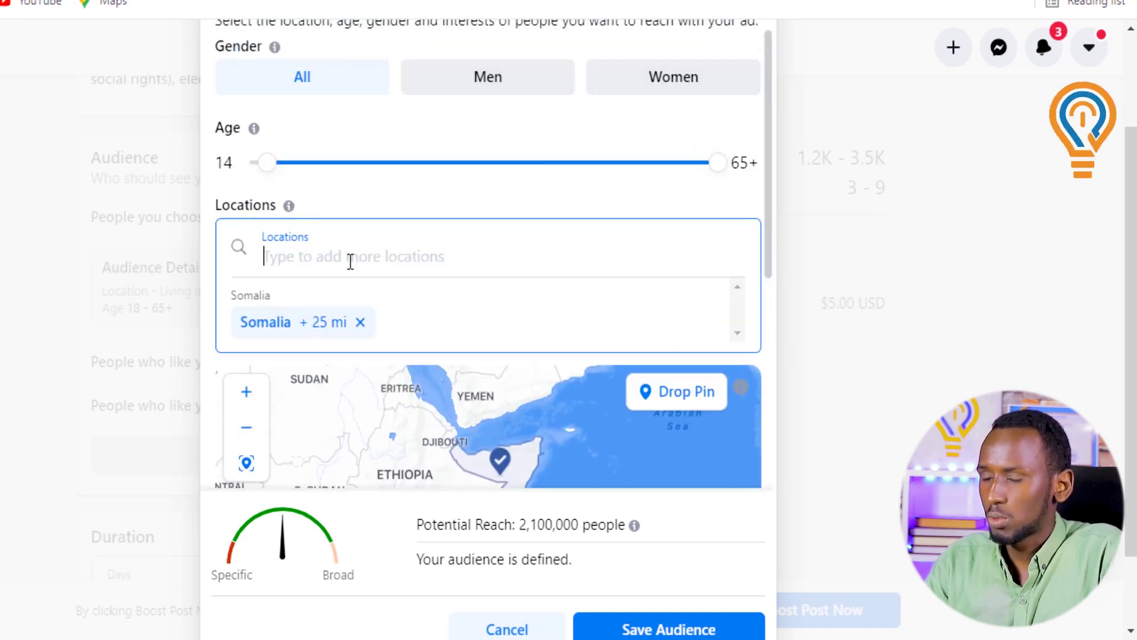
scroll(548, 322, down, 2)
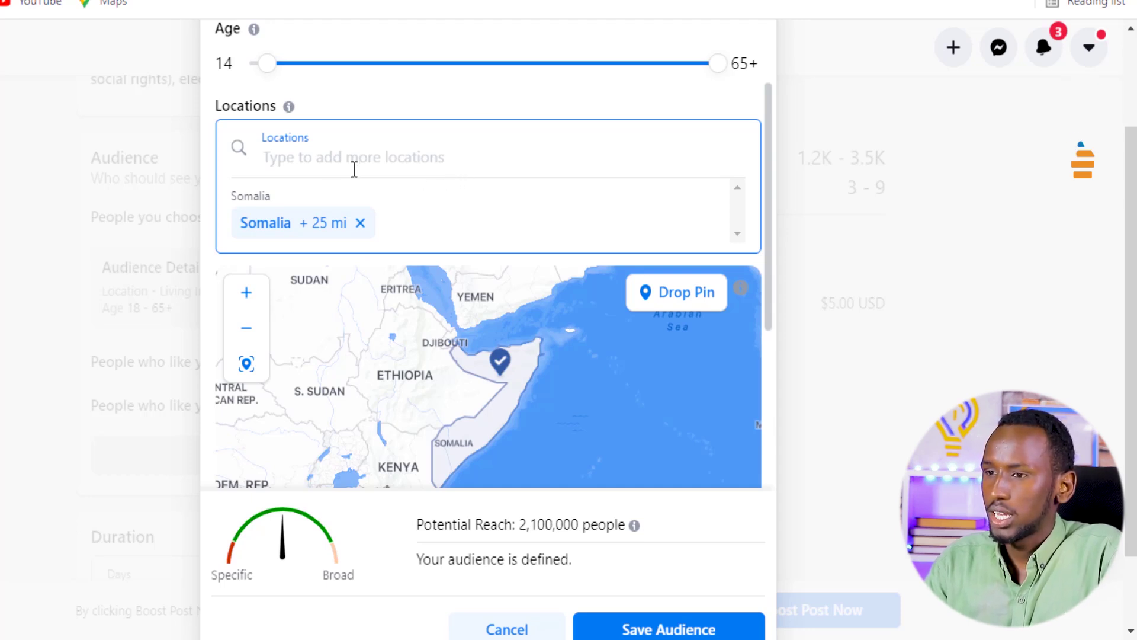
scroll(432, 163, up, 2)
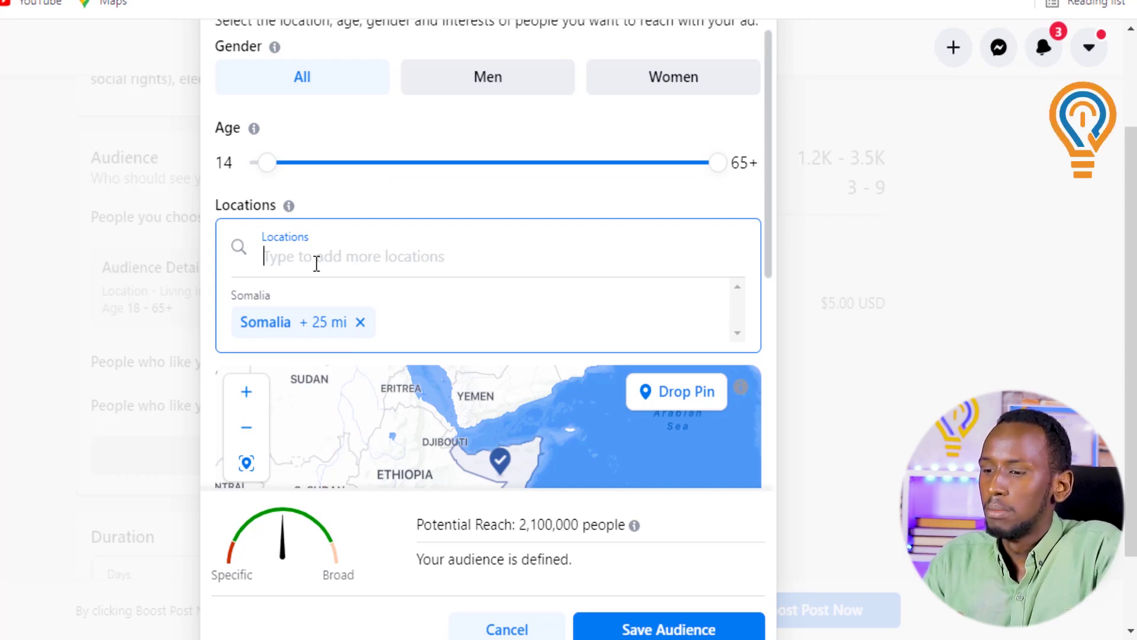
Search 'kismaayo', target Kismayo, Lower Juba, Somalia (+25 mi), and save the audience
click(316, 263)
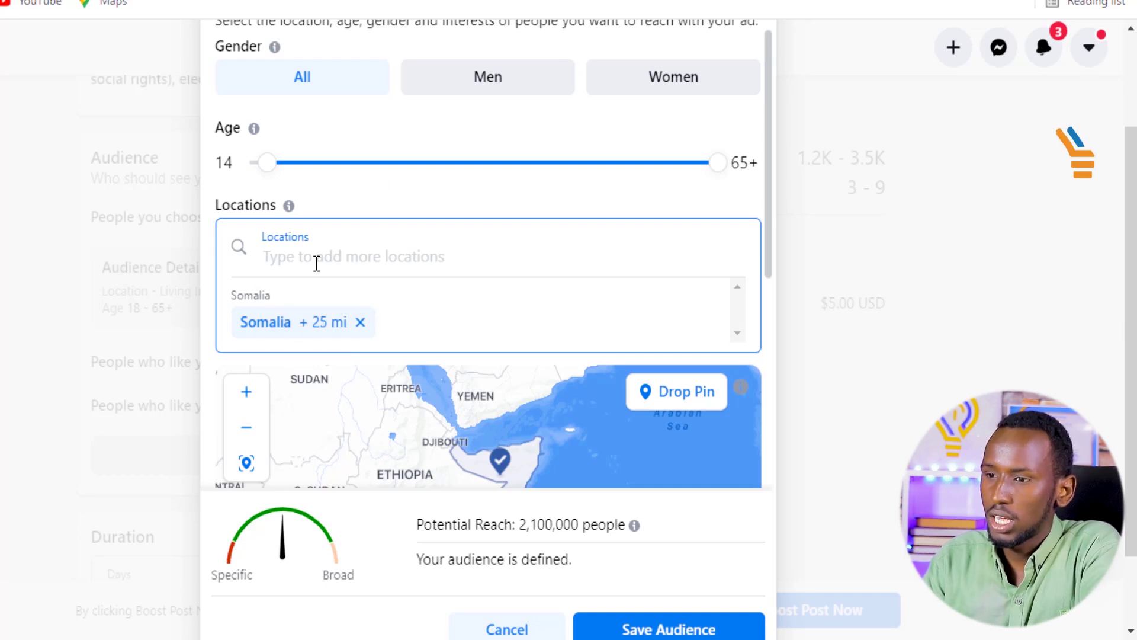
text(ki)
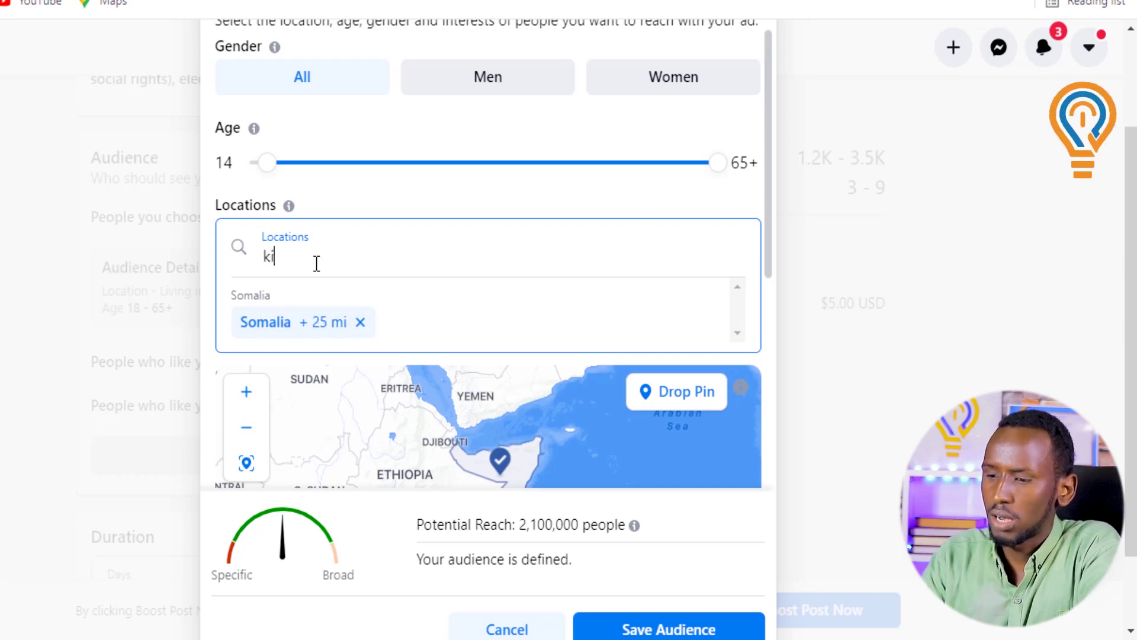
text(smaay)
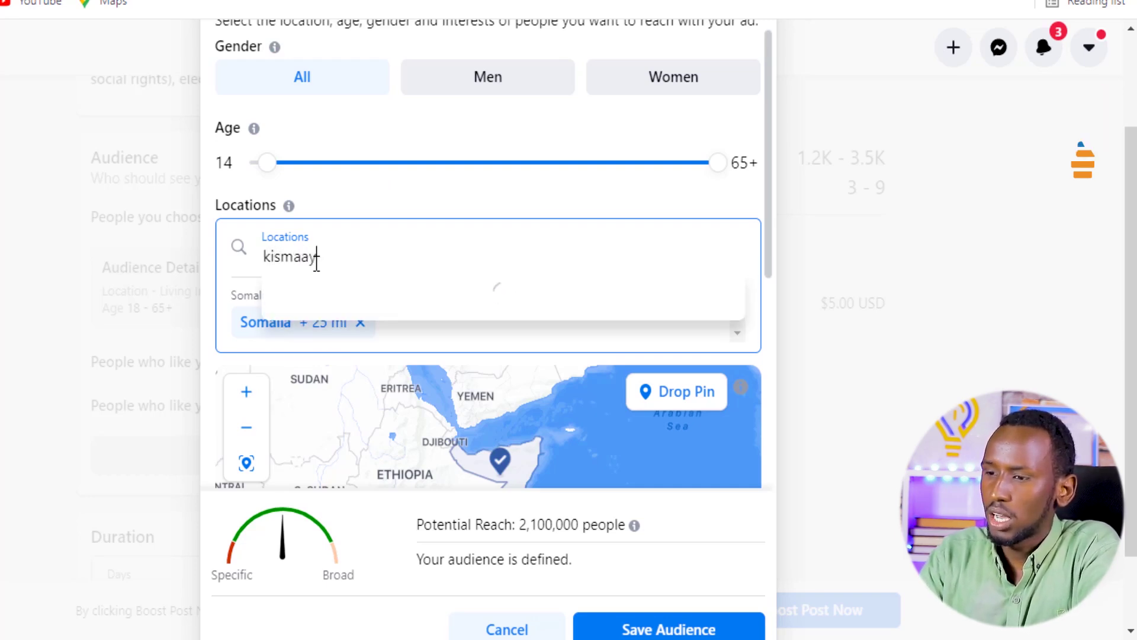
text(o)
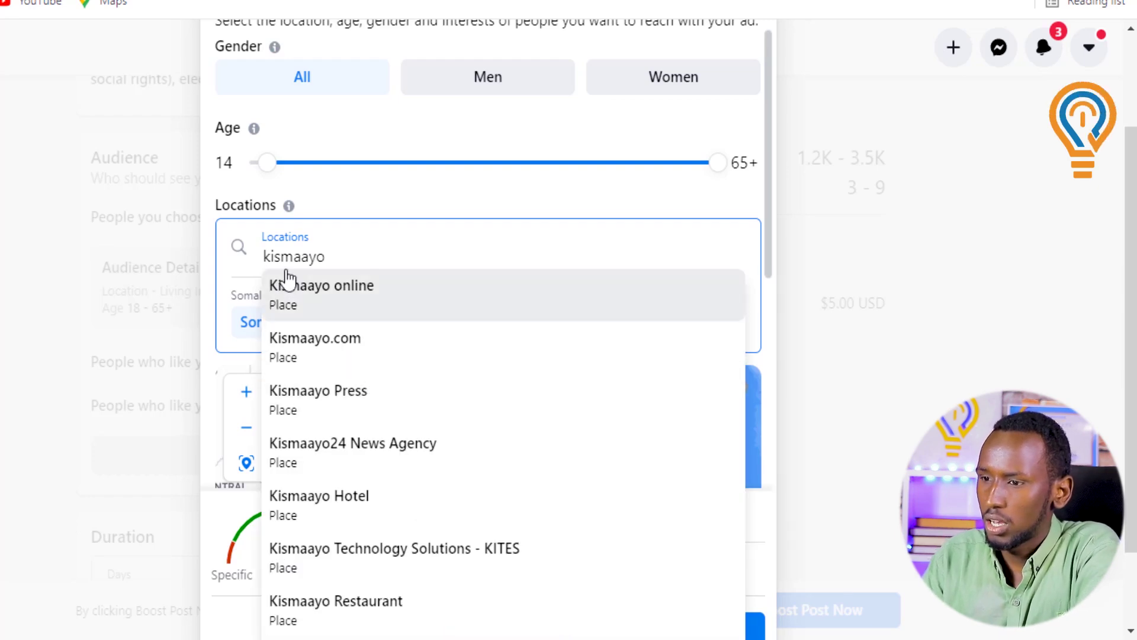
scroll(373, 406, down, 2)
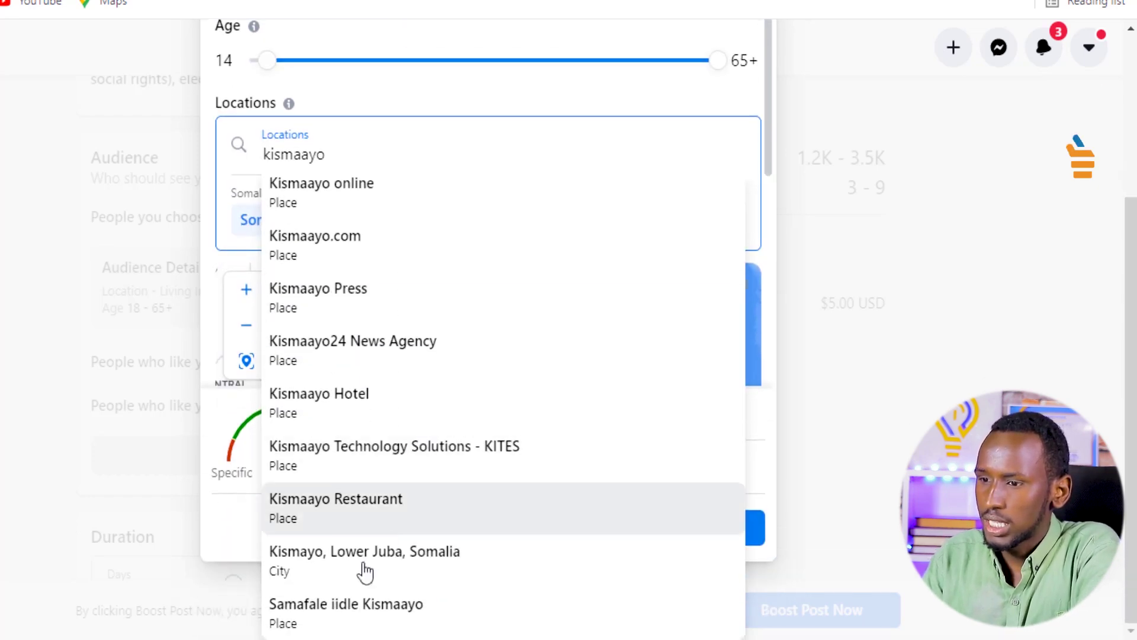
click(422, 572)
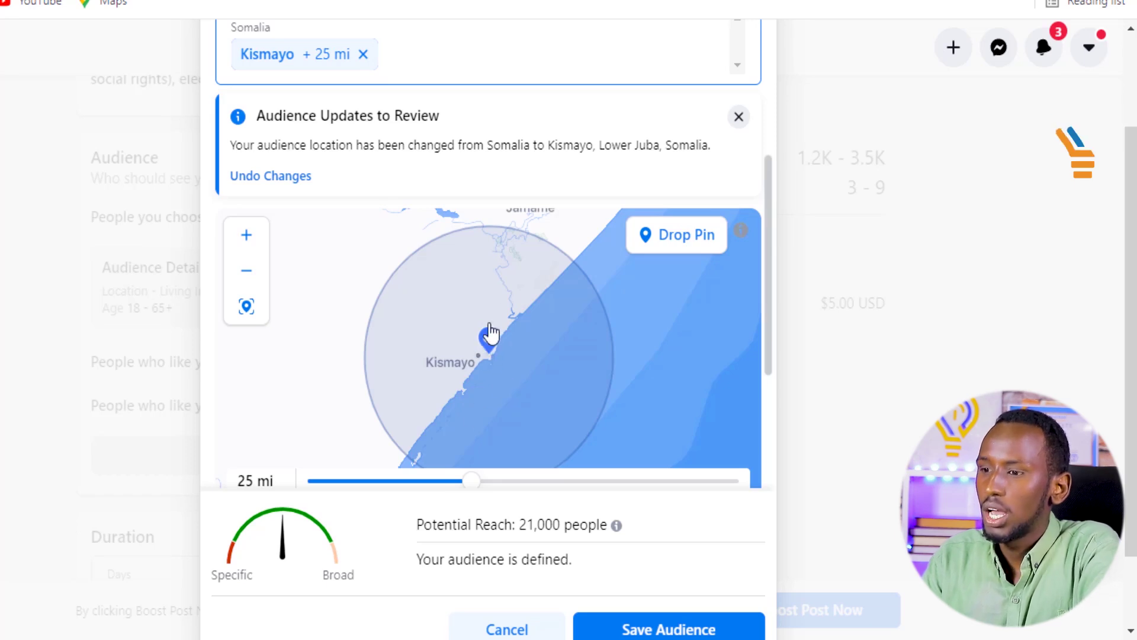
scroll(593, 343, down, 3)
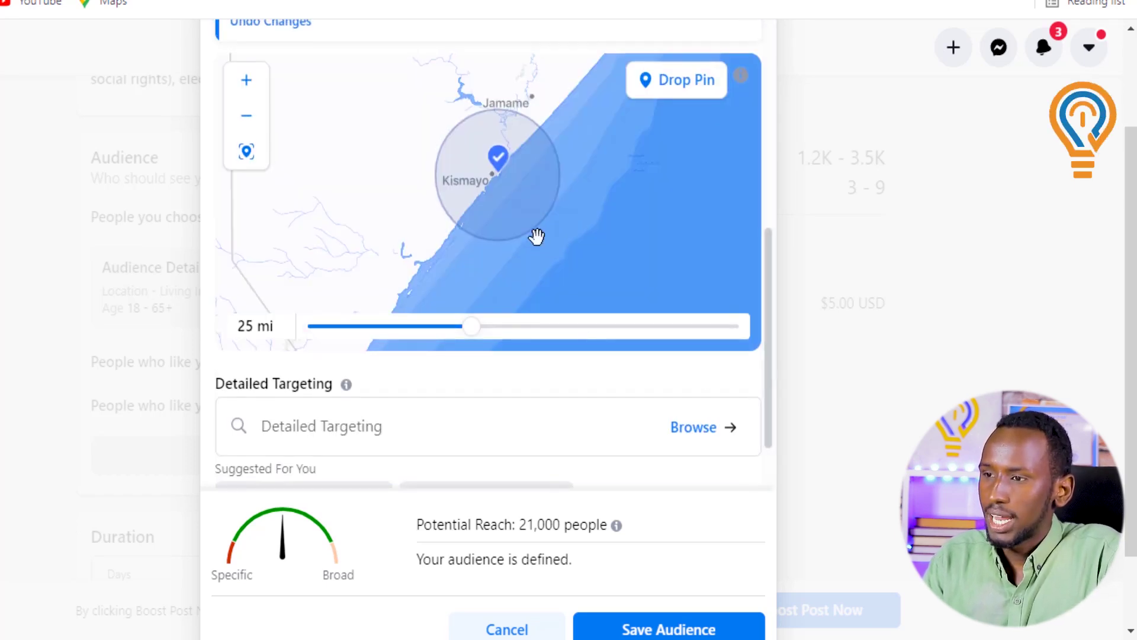
scroll(589, 257, down, 3)
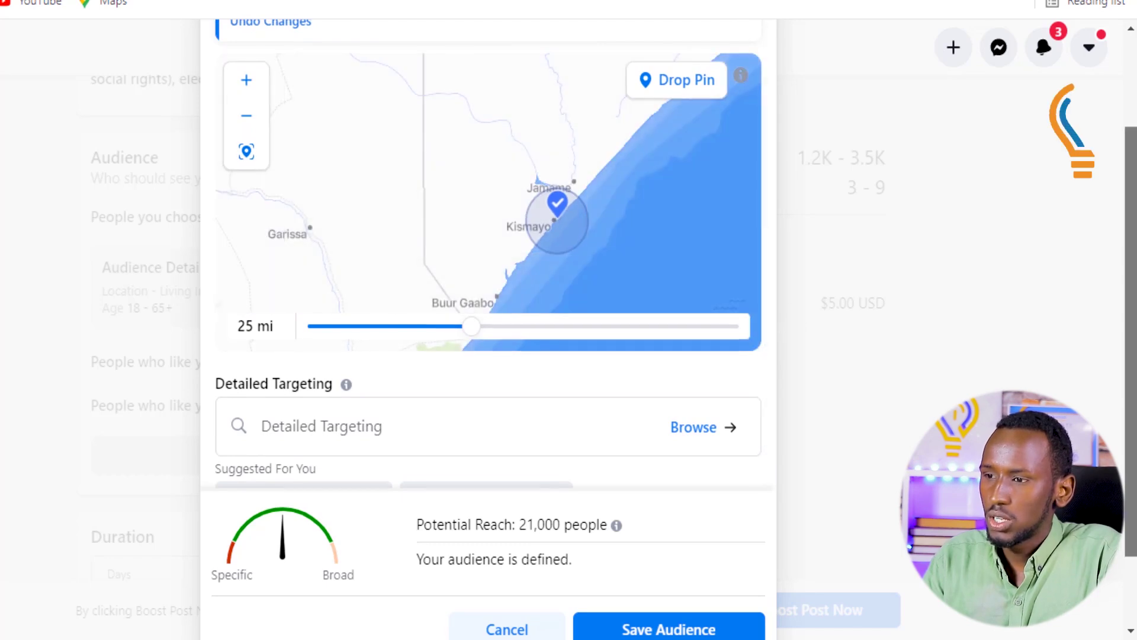
scroll(382, 134, up, 3)
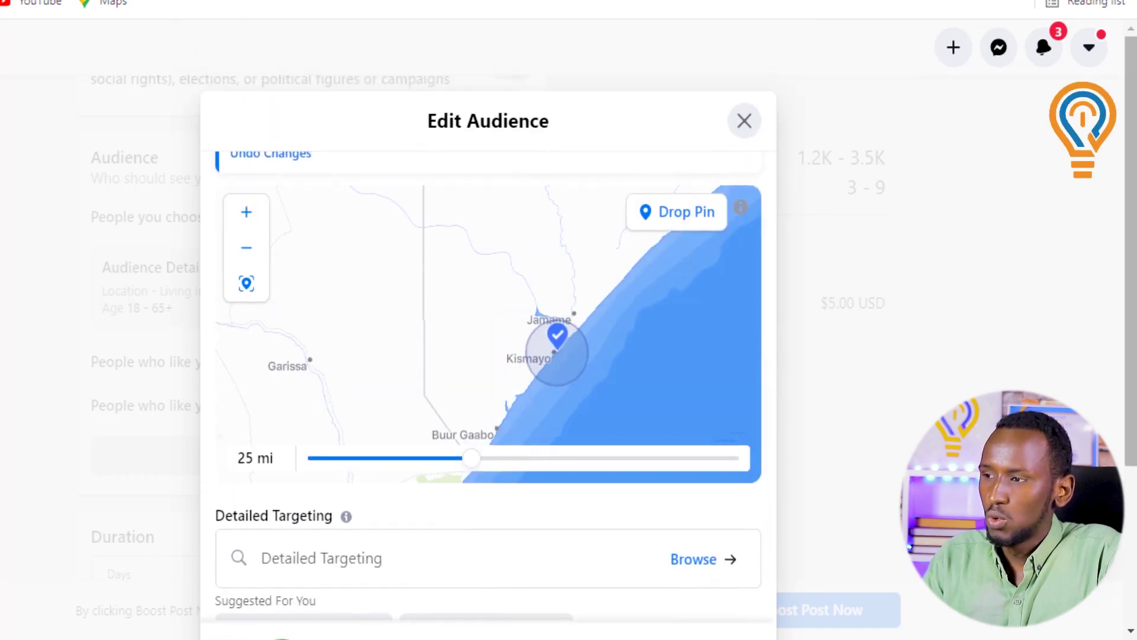
scroll(465, 303, down, 4)
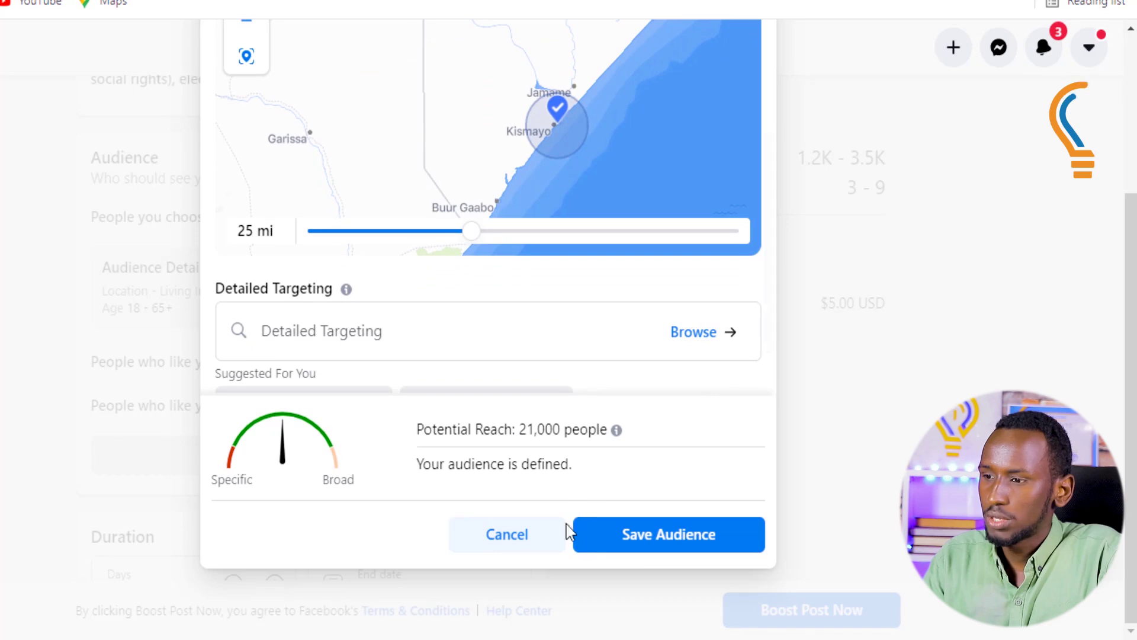
click(647, 536)
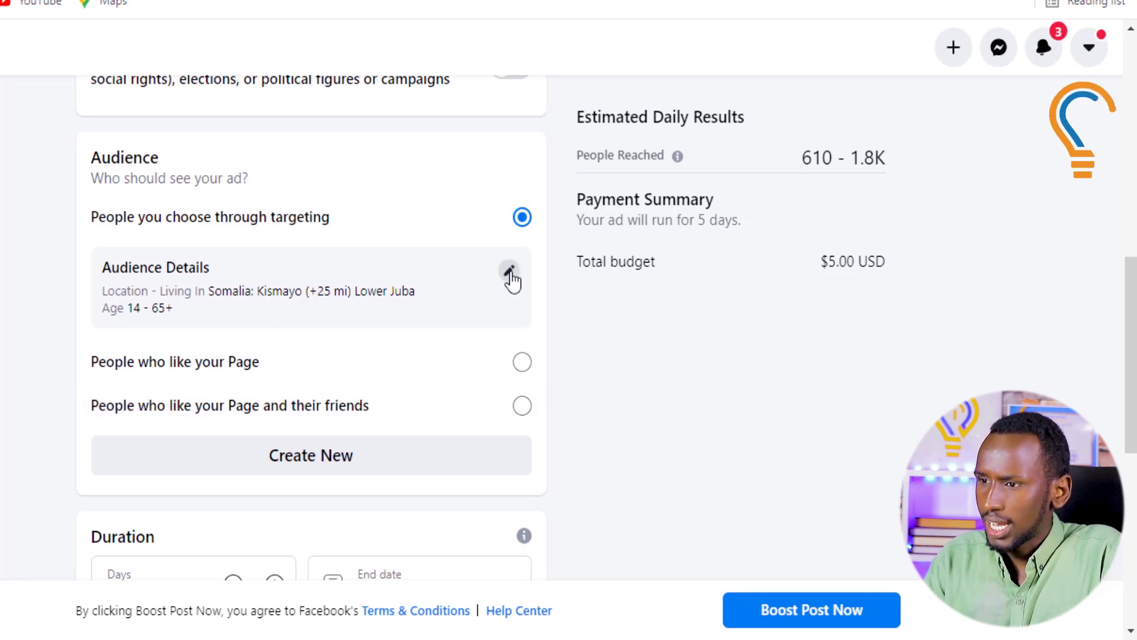
Set the audience gender to Men and save the audience
click(510, 273)
click(485, 240)
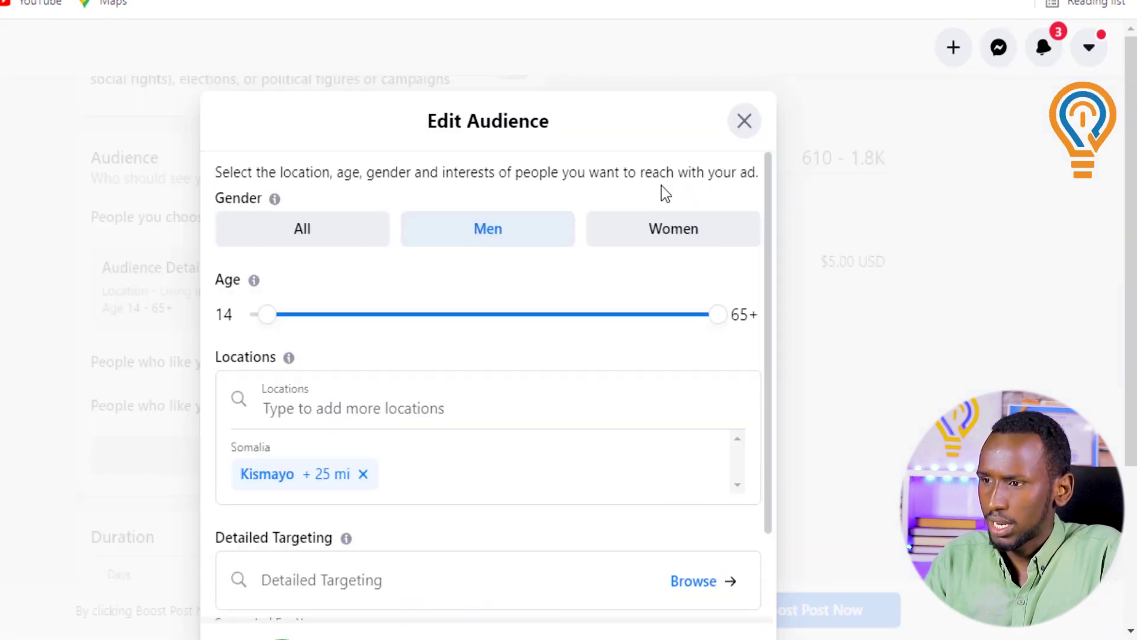
scroll(675, 483, down, 5)
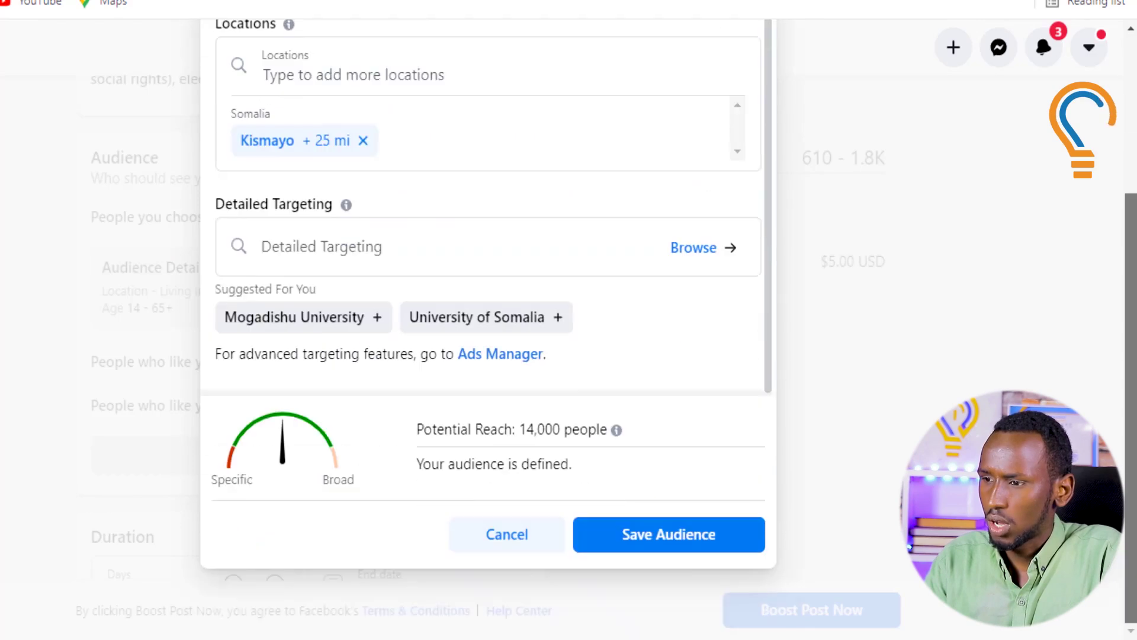
click(610, 539)
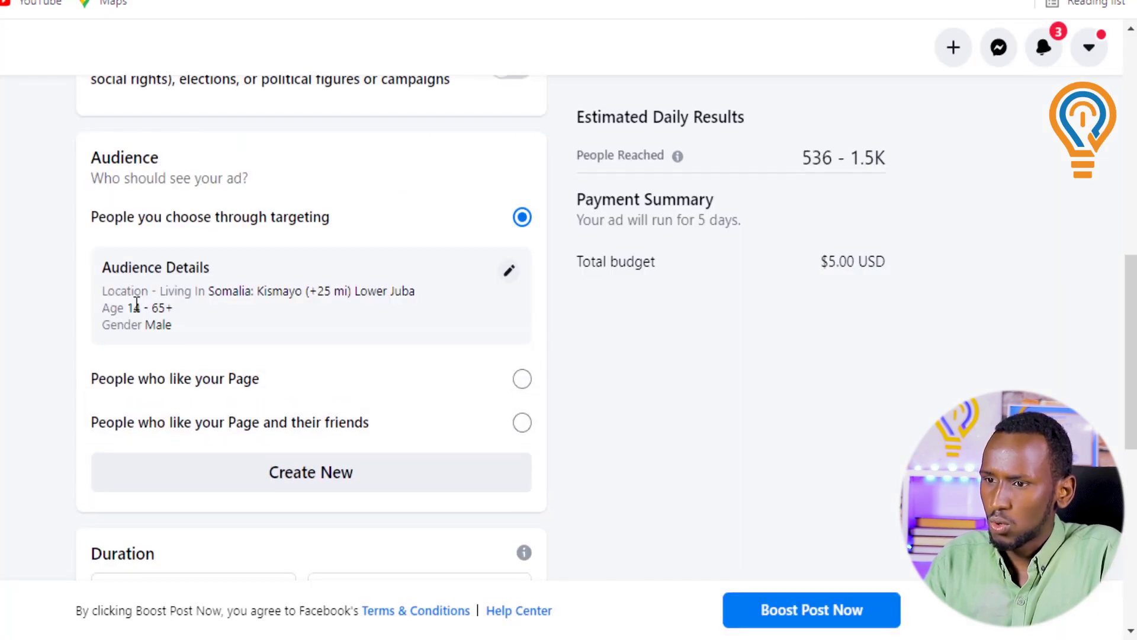
drag(178, 333, 158, 346)
Extend the boost to 10 days ending Apr 9, 2021, with a $10.00 total budget
scroll(633, 376, down, 5)
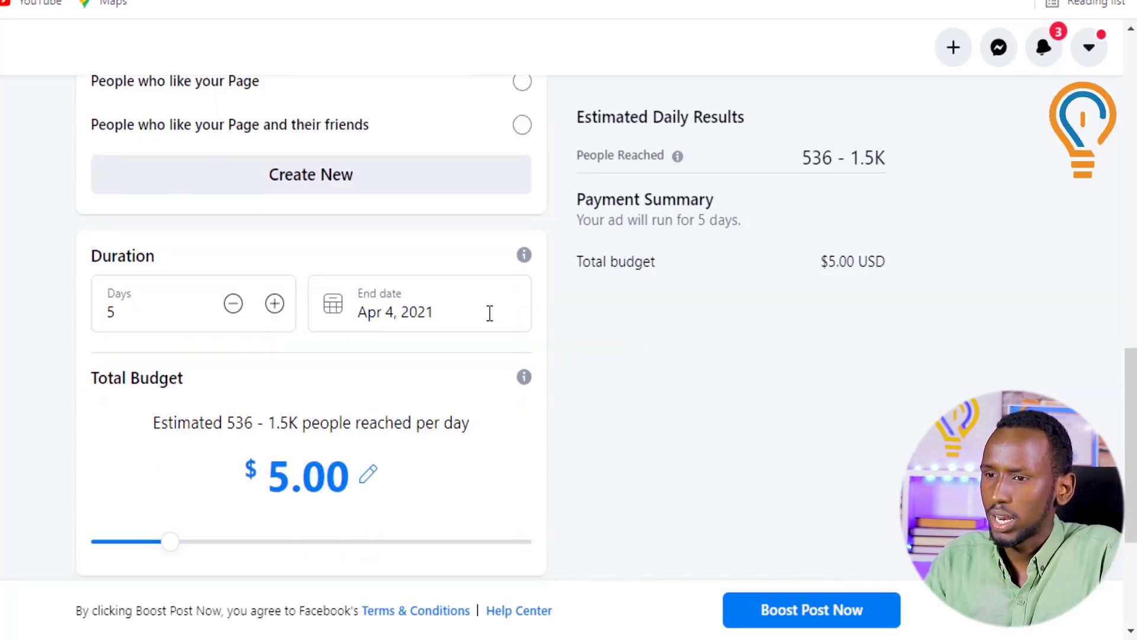
scroll(178, 409, down, 2)
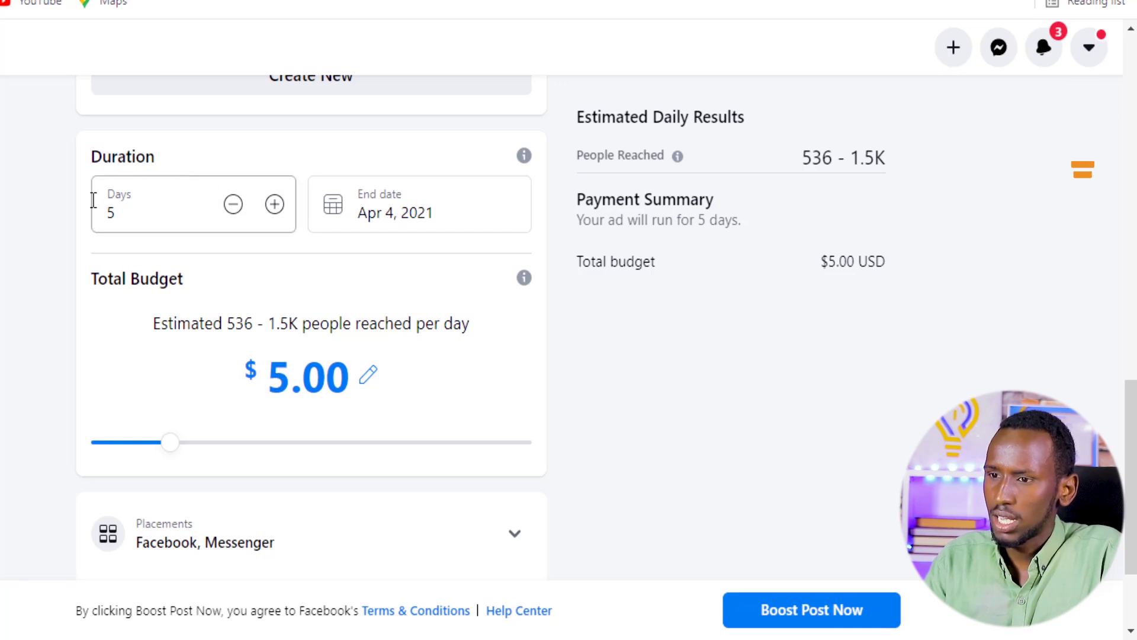
click(274, 205)
click(275, 204)
click(274, 204)
click(275, 204)
click(275, 204)
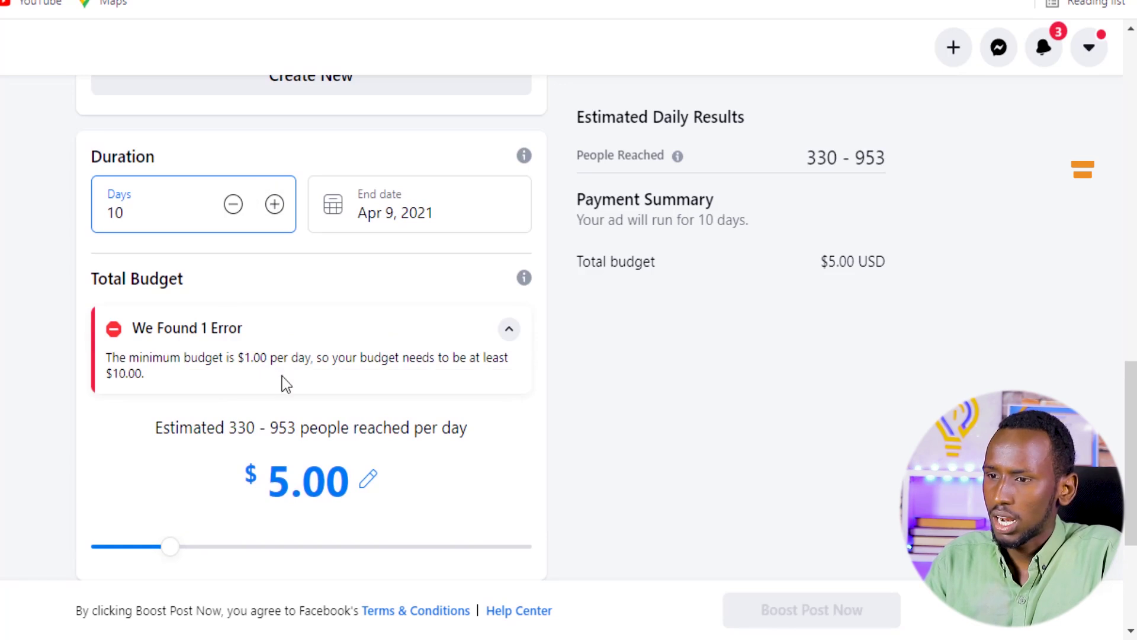
drag(168, 561, 216, 563)
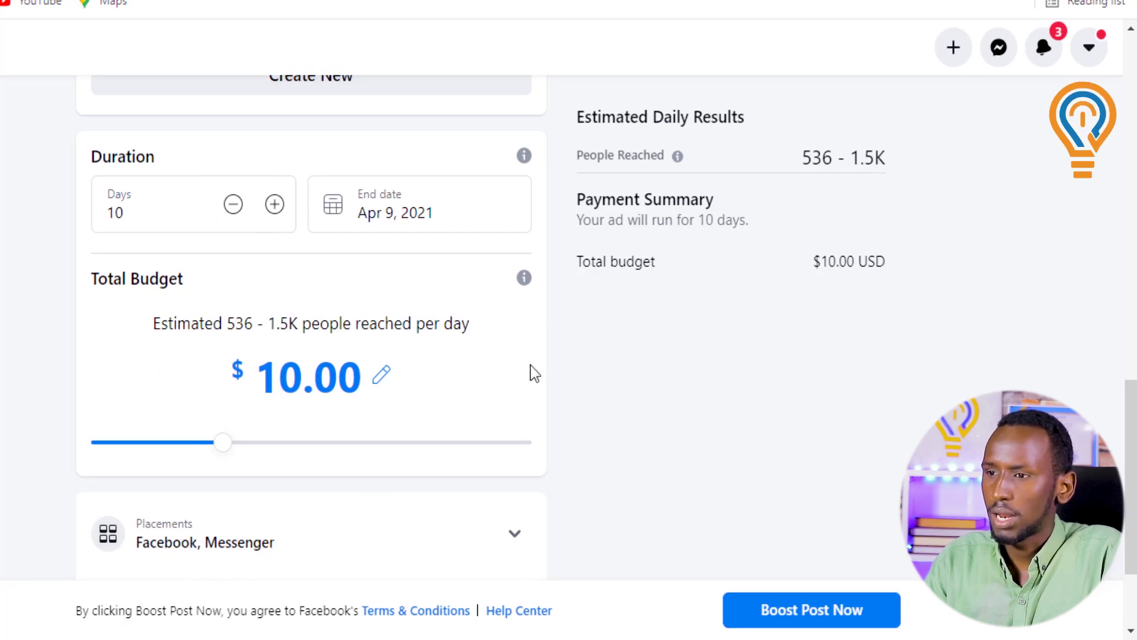
click(393, 217)
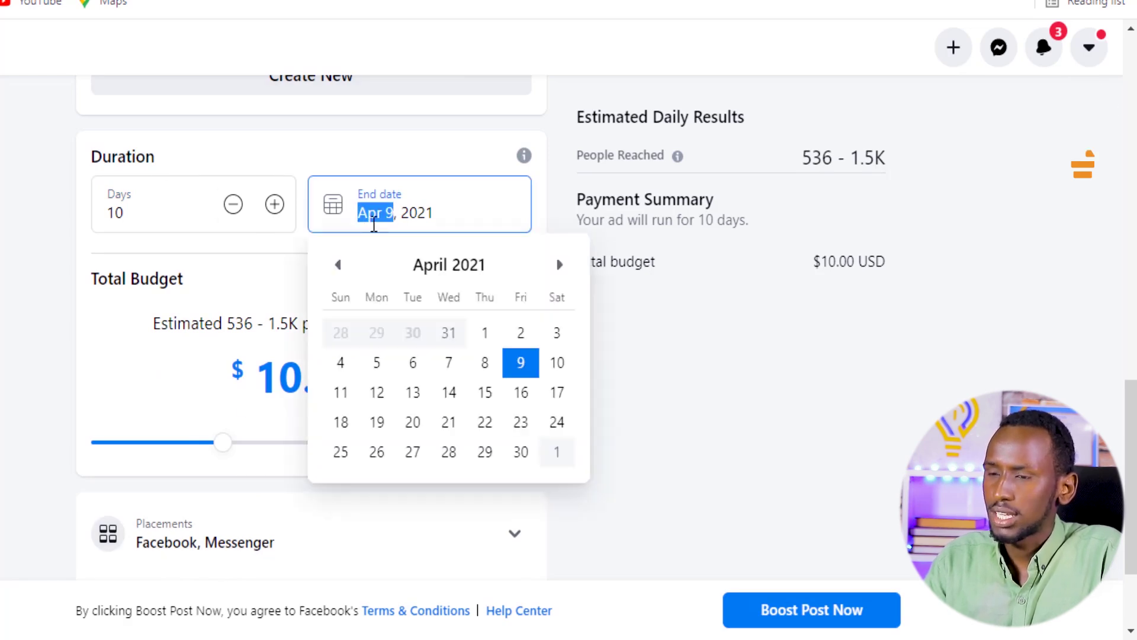
click(750, 445)
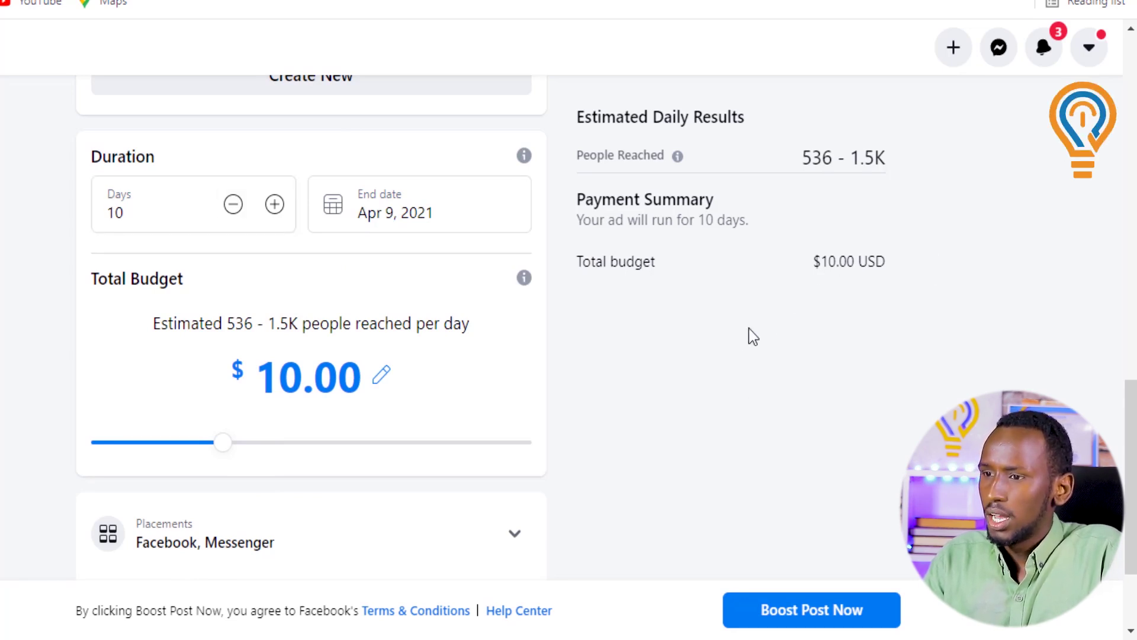
drag(269, 325, 296, 326)
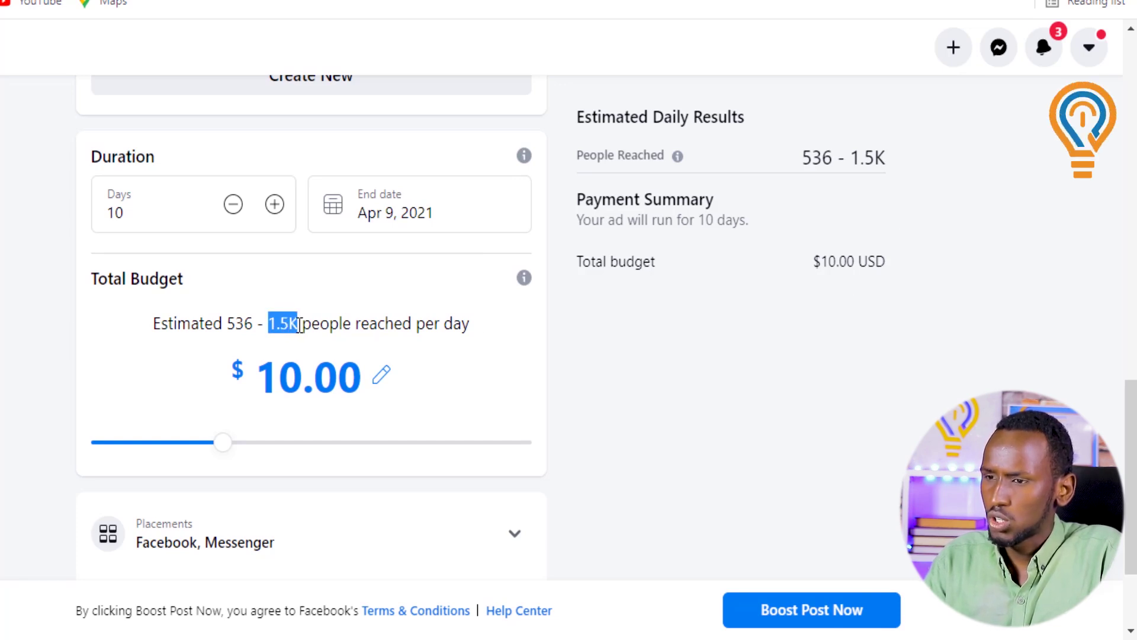
drag(424, 325, 475, 330)
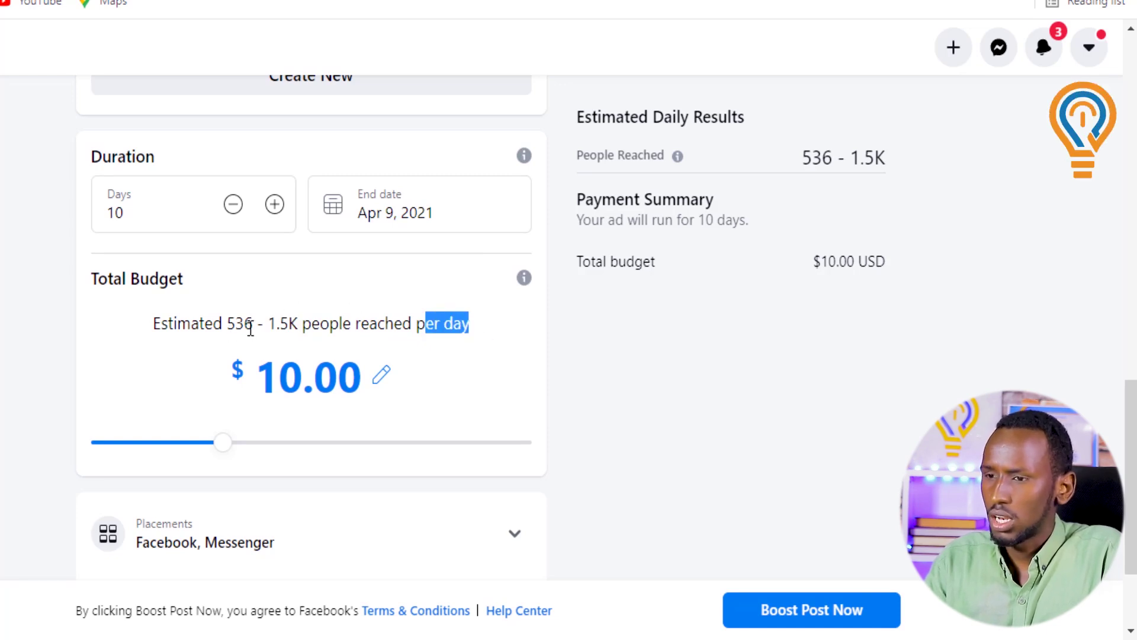
scroll(833, 262, up, 2)
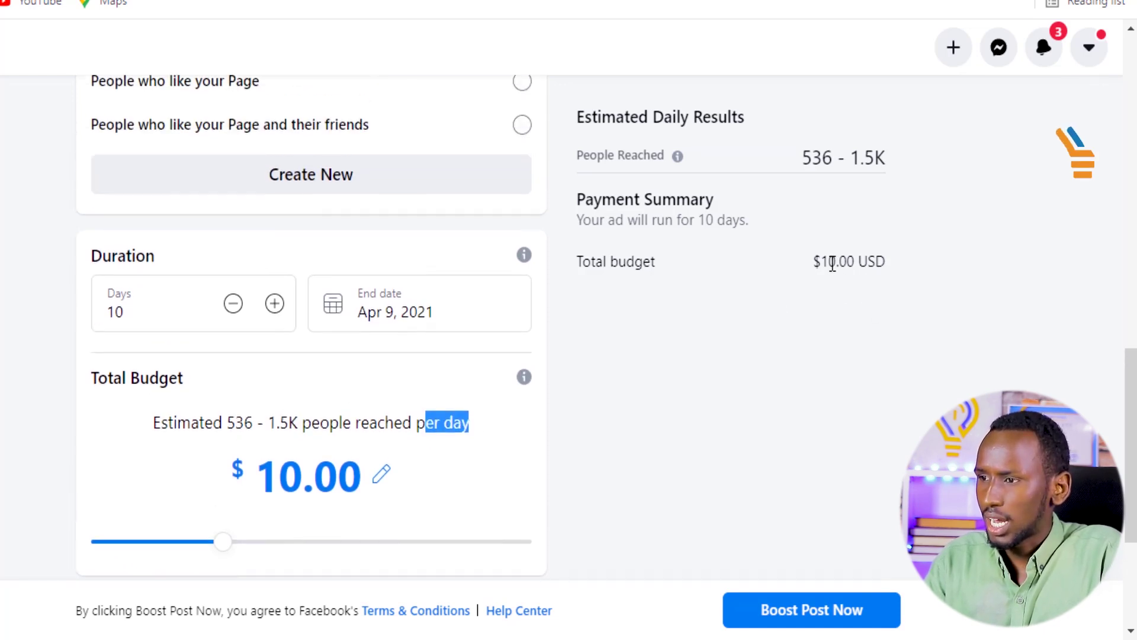
drag(774, 155, 888, 158)
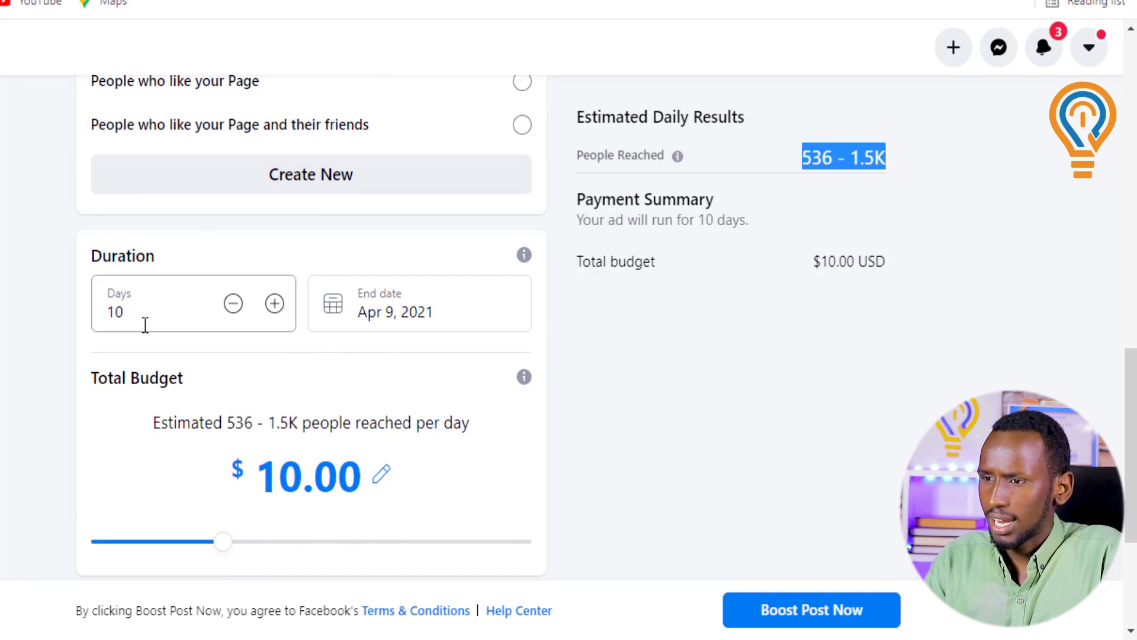
scroll(769, 290, down, 3)
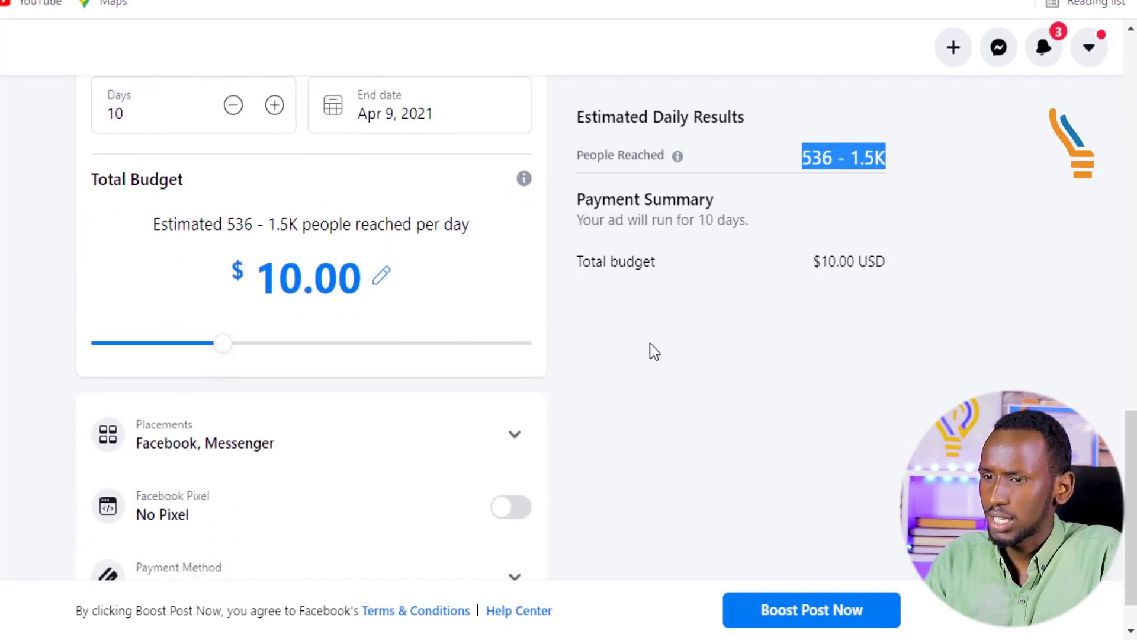
scroll(770, 363, up, 8)
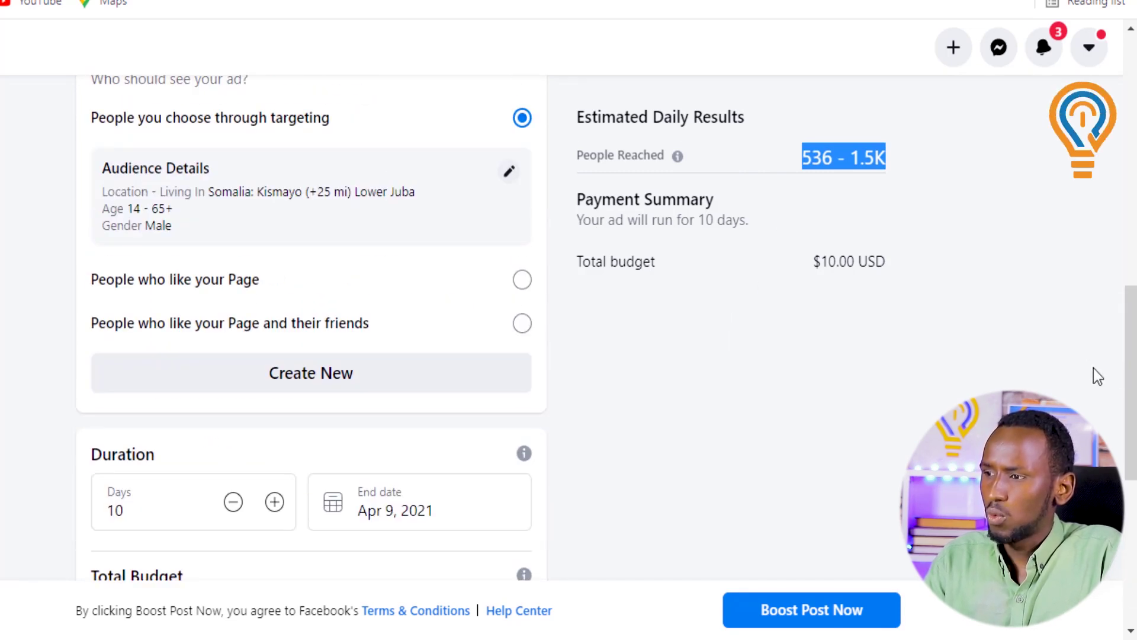
scroll(1130, 176, up, 6)
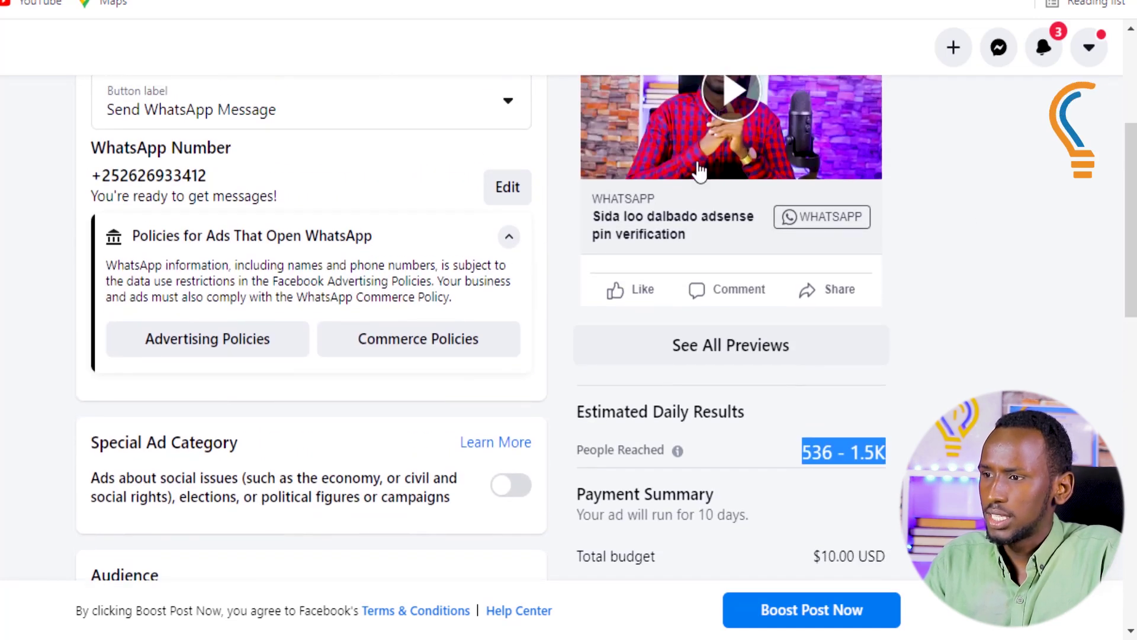
Check the ad's WhatsApp number, then move down past Total Budget to the empty Payment Method section
scroll(1130, 176, up, 3)
scroll(1131, 176, up, 1)
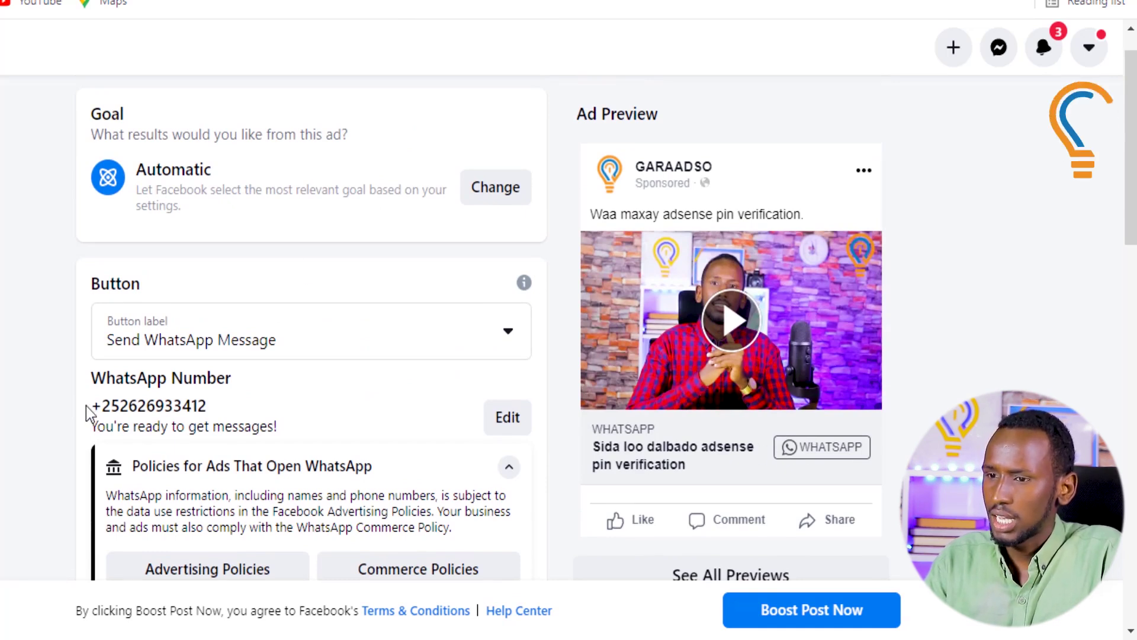
drag(91, 407, 255, 413)
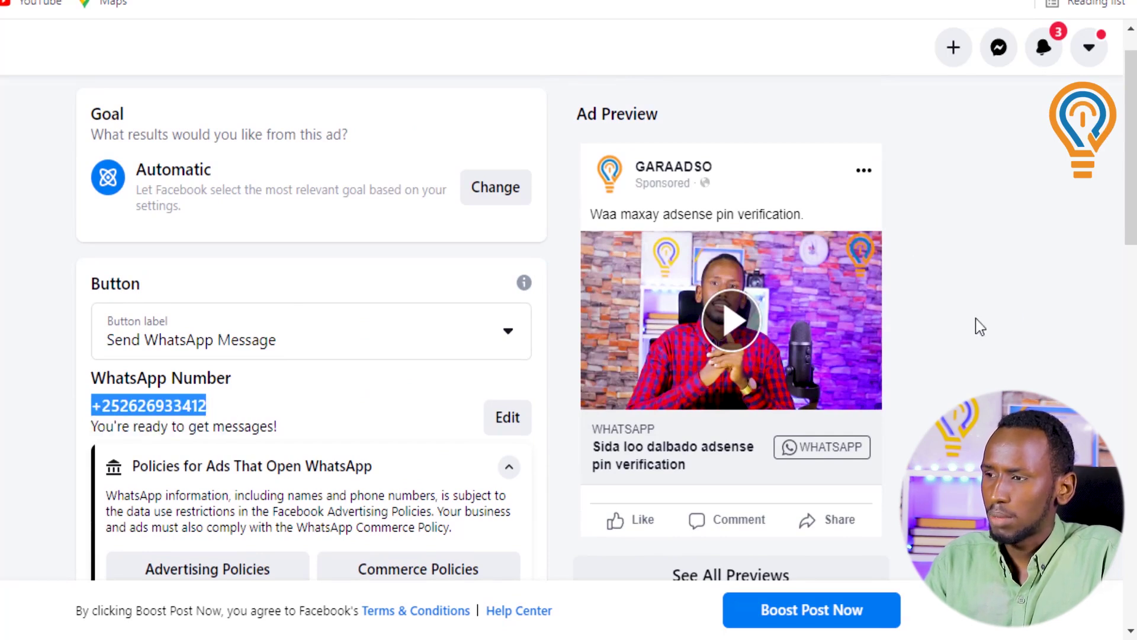
scroll(568, 325, down, 15)
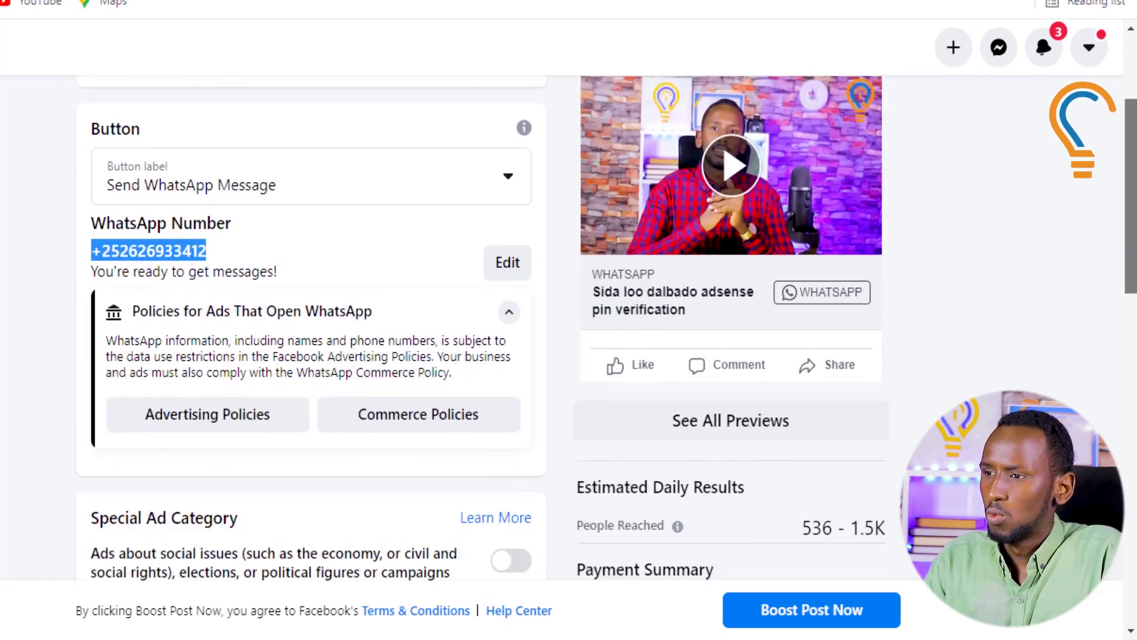
scroll(311, 326, down, 5)
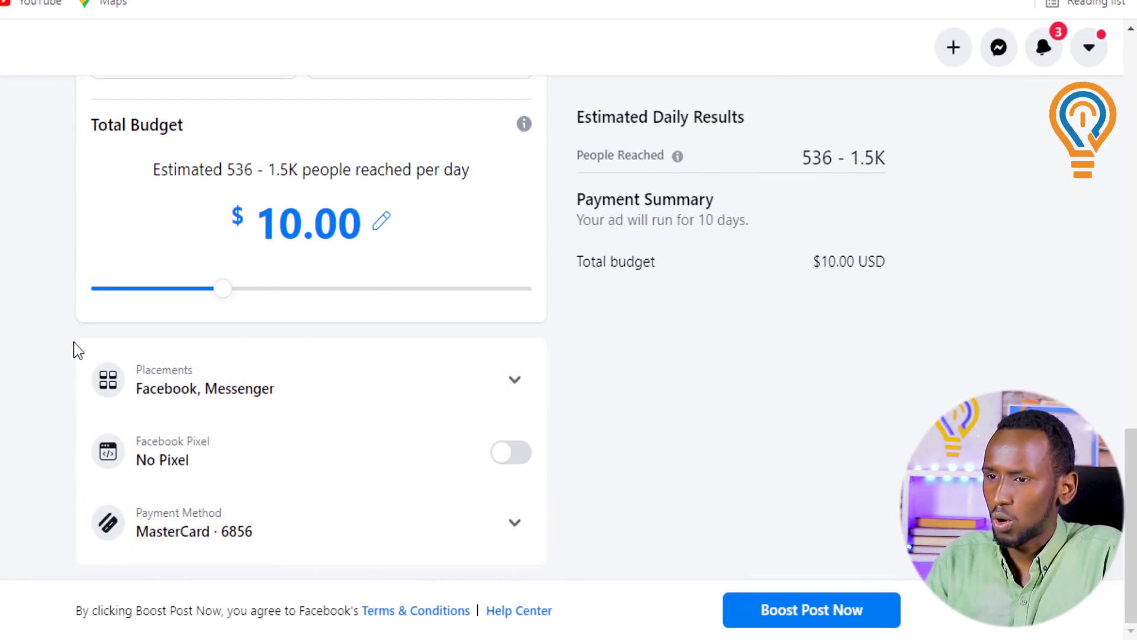
mouse_move(1129, 490)
mouse_down()
mouse_move(1122, 104)
mouse_move(1128, 461)
mouse_up()
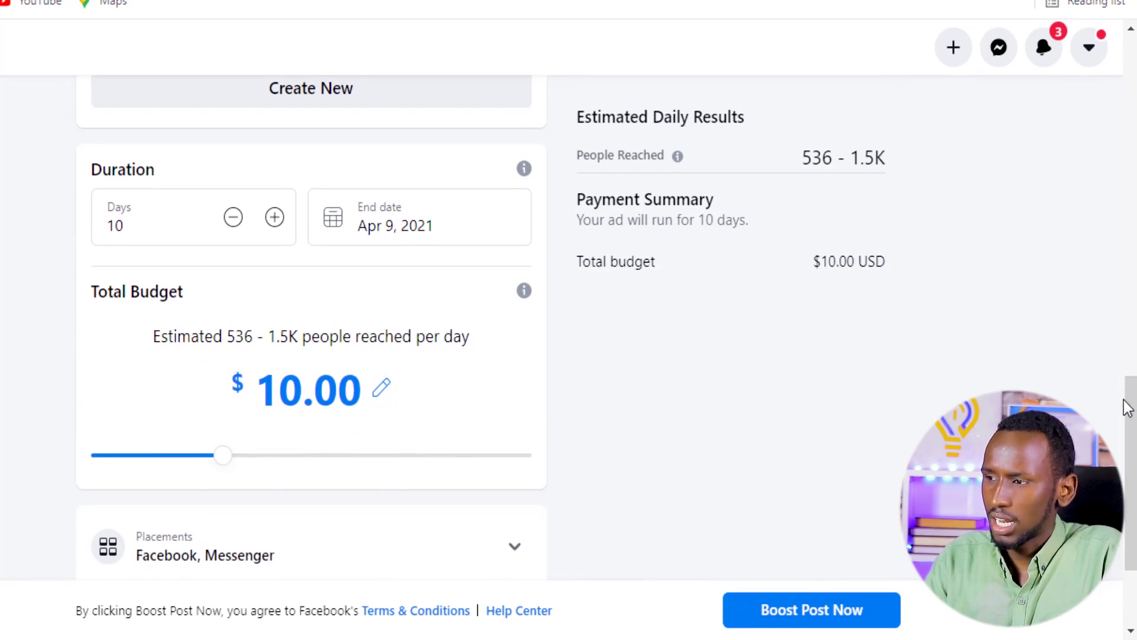
scroll(612, 377, down, 3)
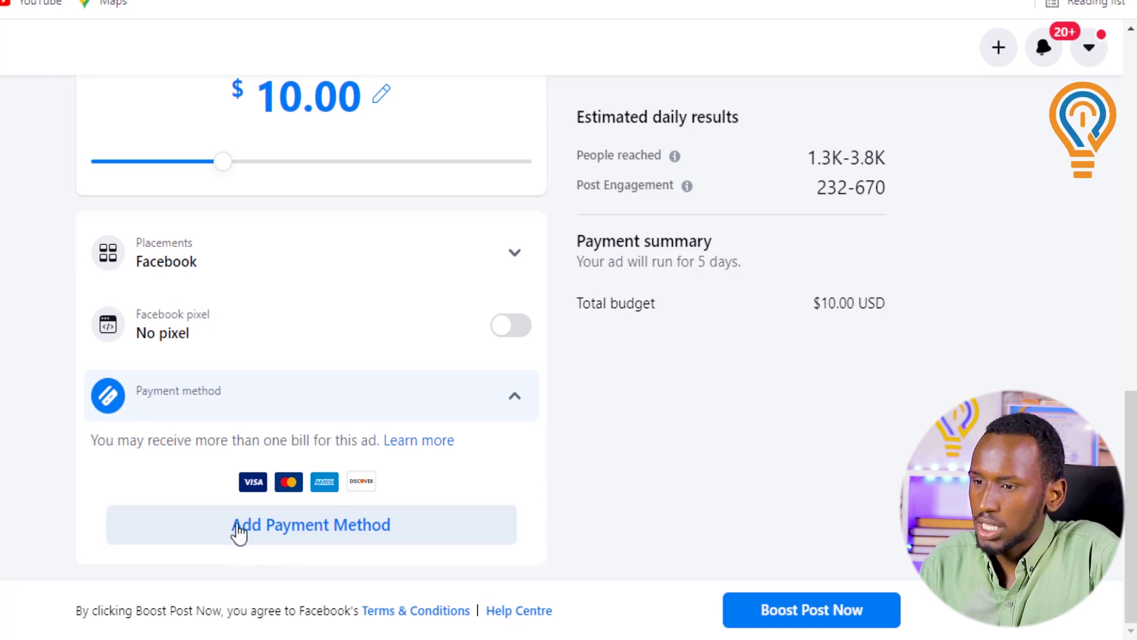
Add a new payment method of type Debit or credit card, not PayPal, and continue
click(327, 536)
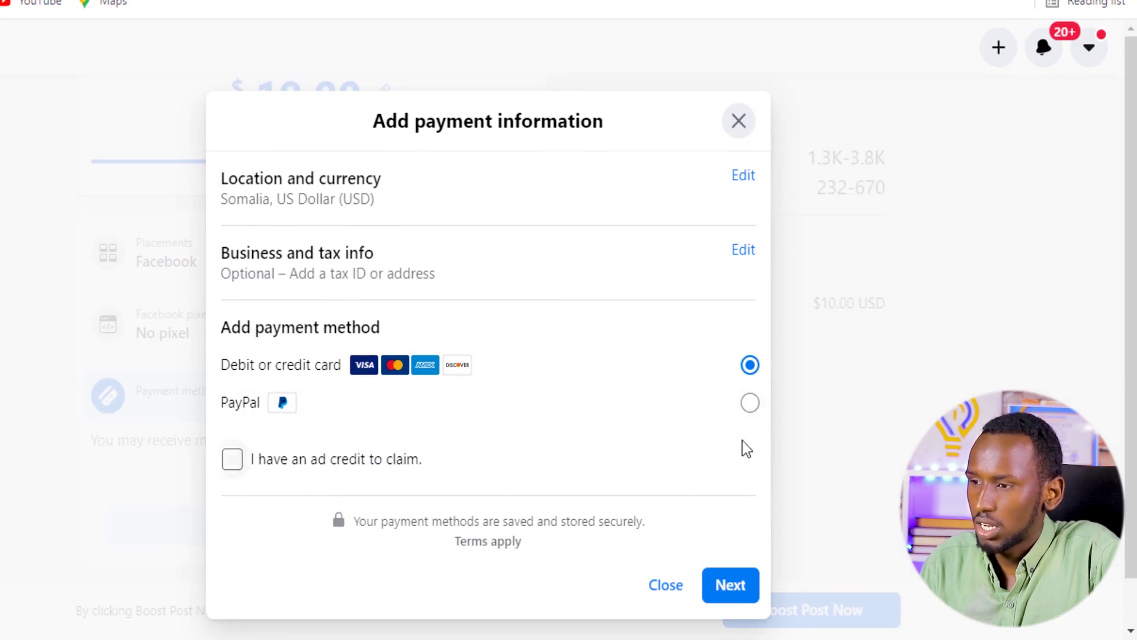
click(750, 405)
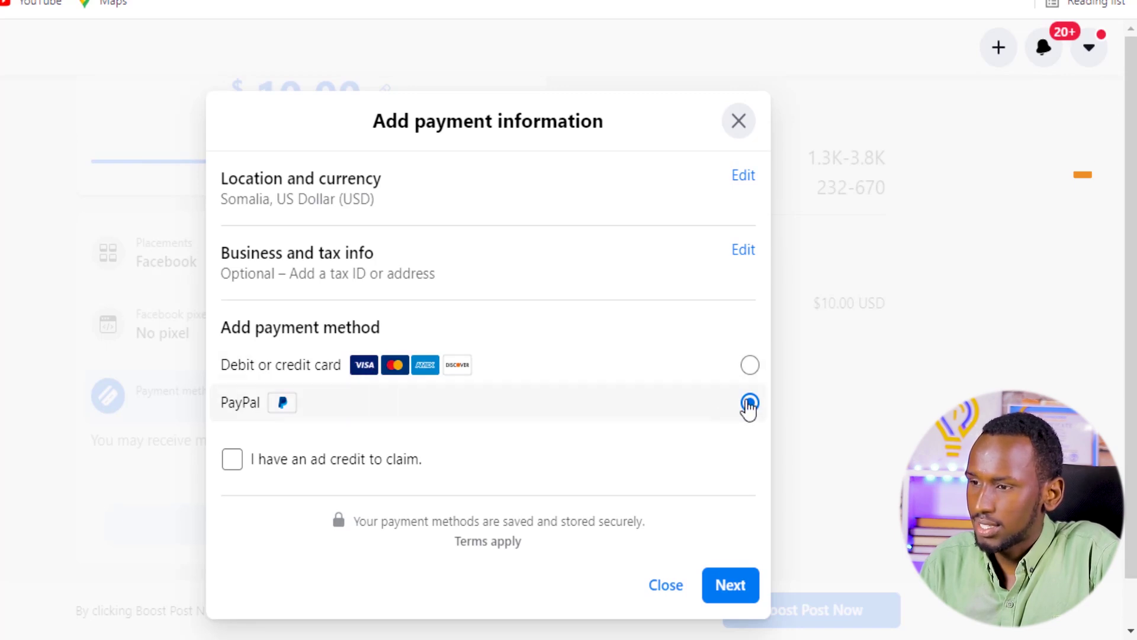
click(749, 366)
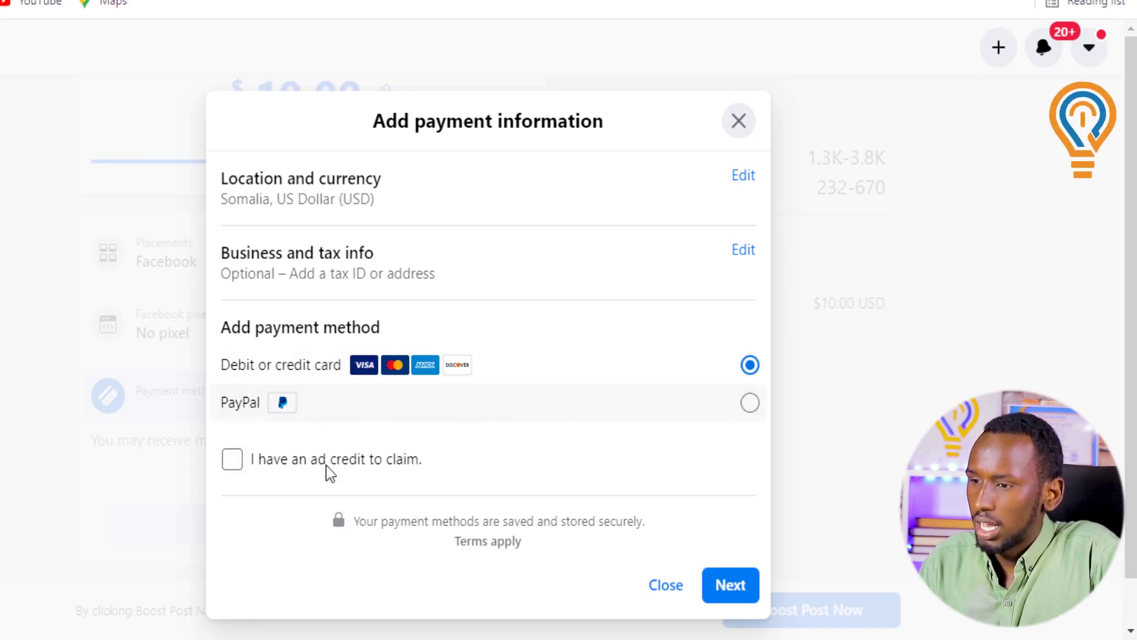
click(732, 590)
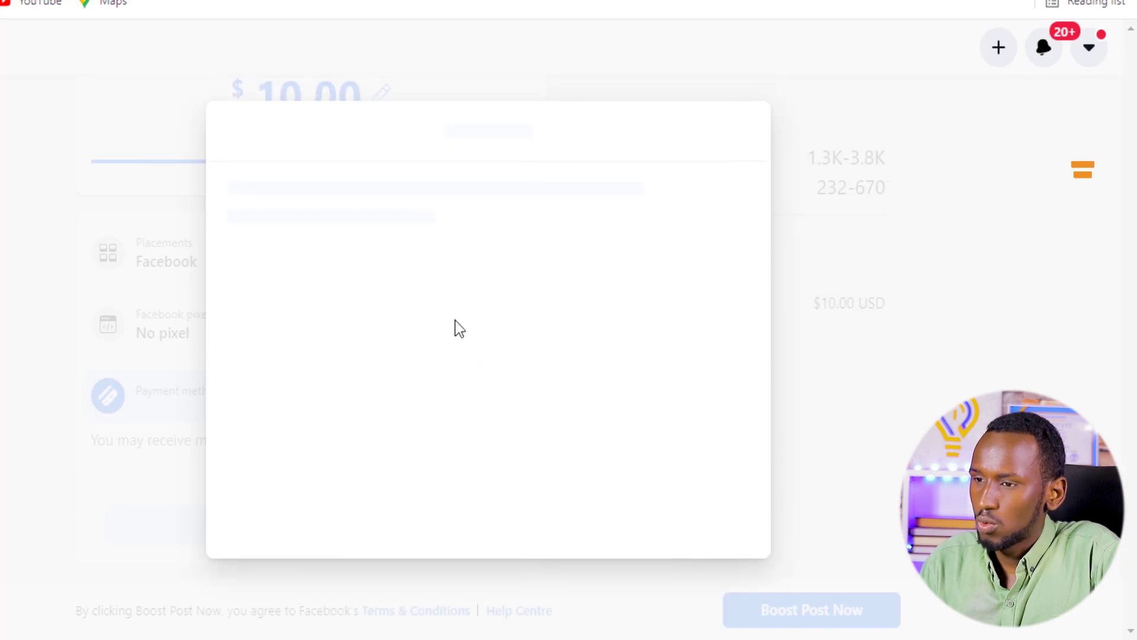
Enter the name on card, card number, expiry date and security code, and save the MasterCard
click(362, 289)
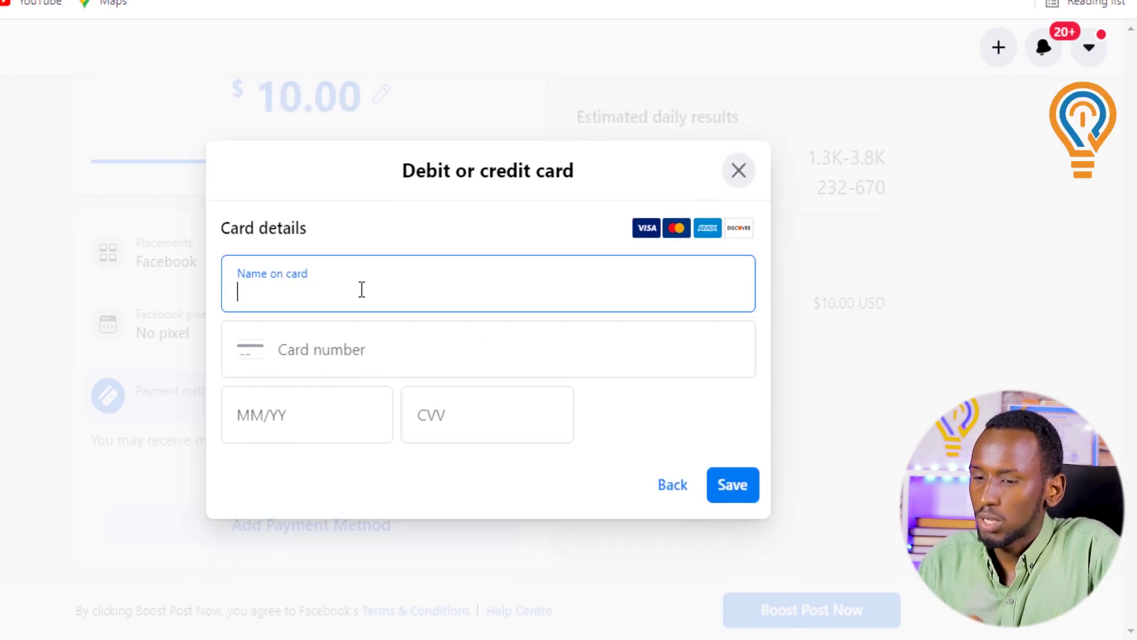
text(ma)
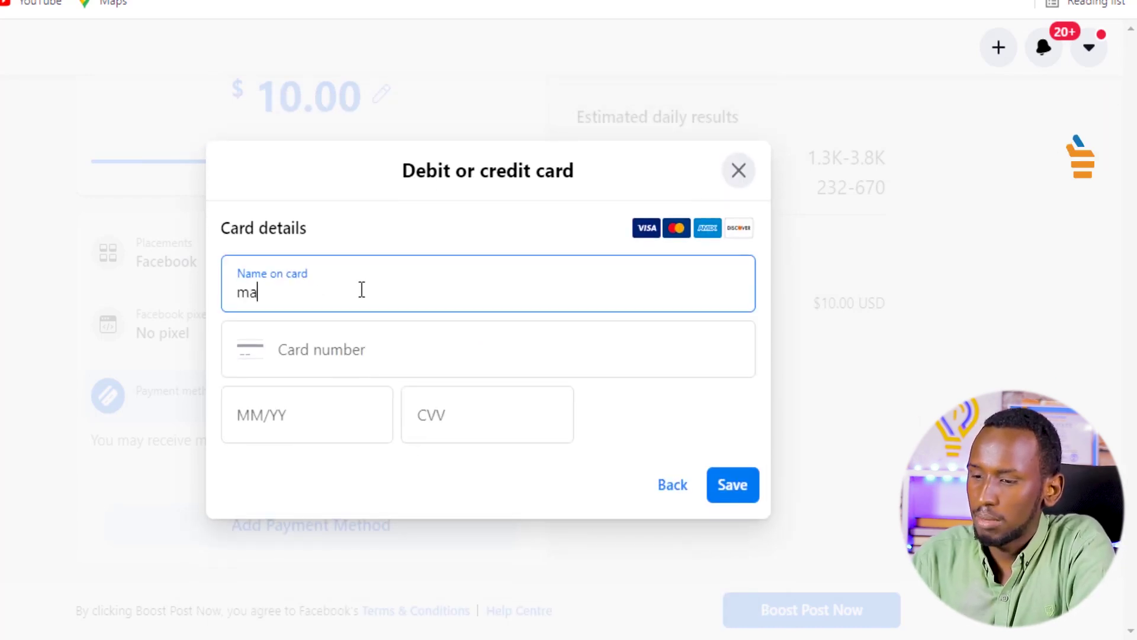
text(ster card)
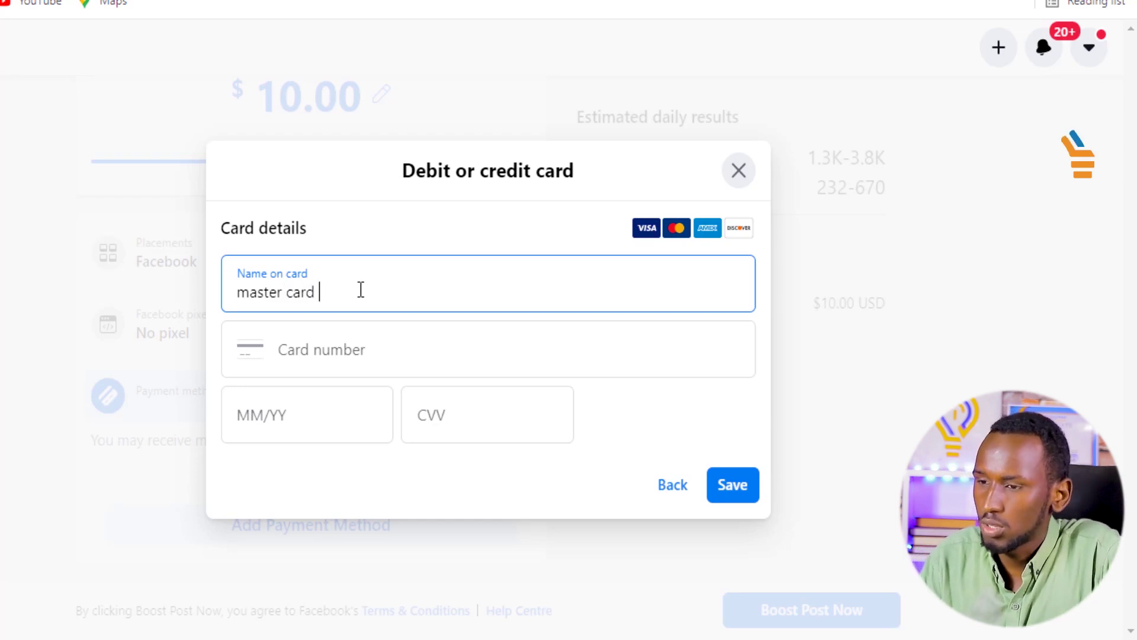
click(336, 360)
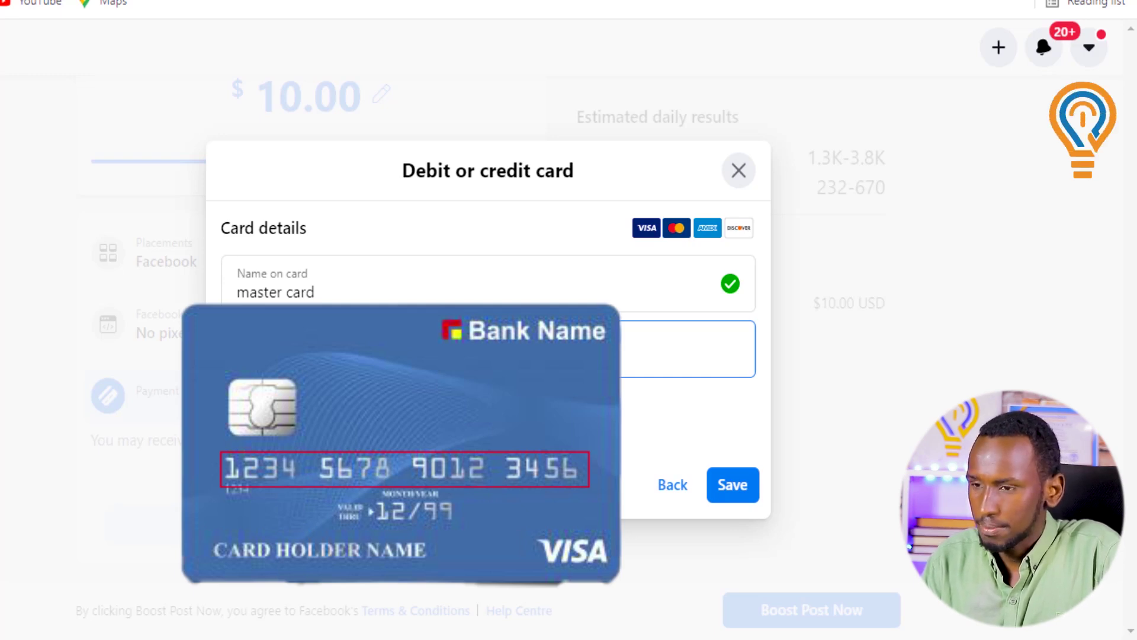
click(318, 426)
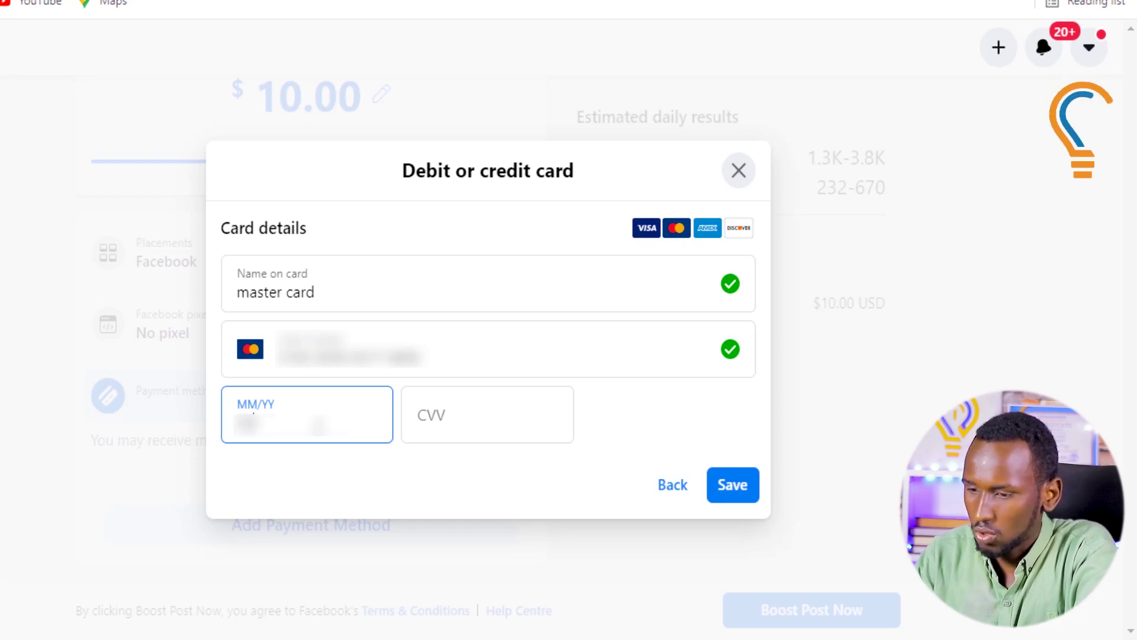
text(••)
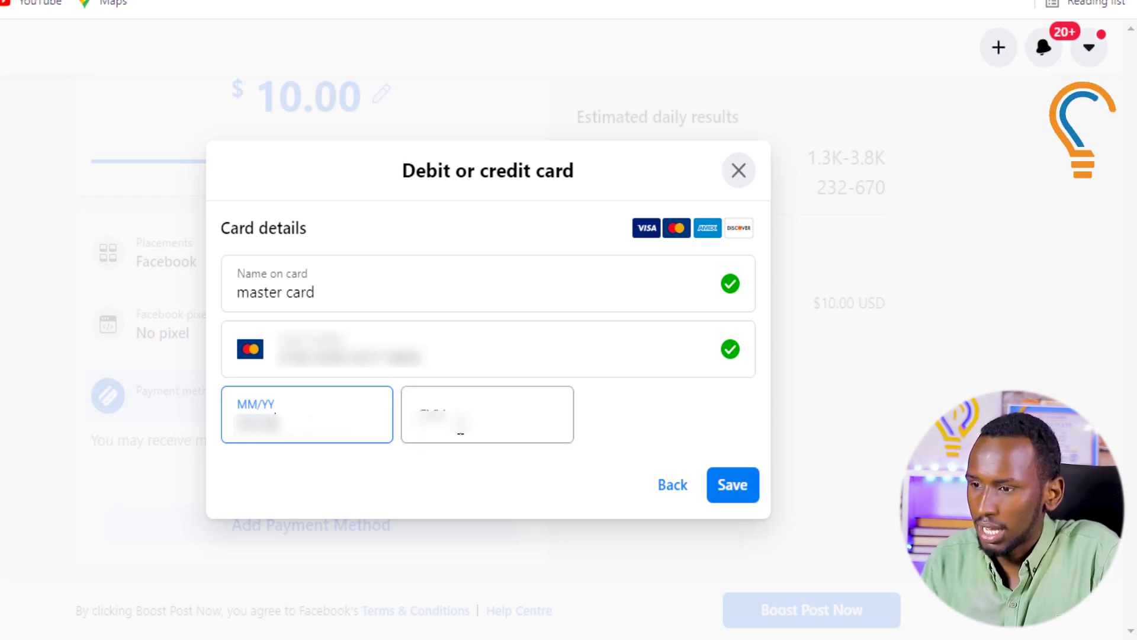
click(462, 422)
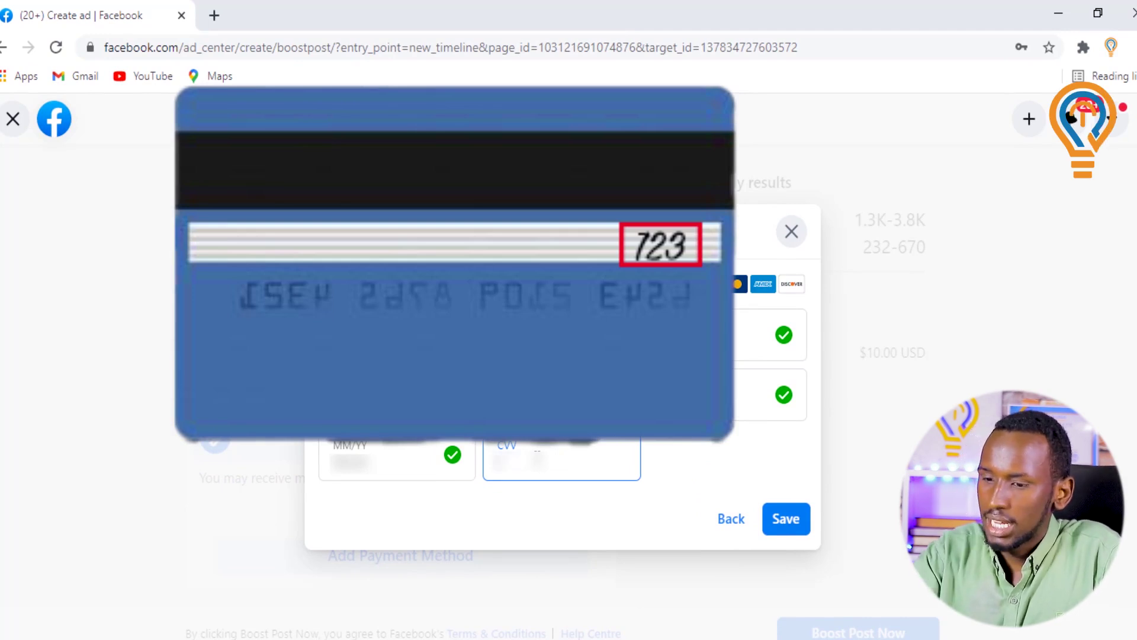
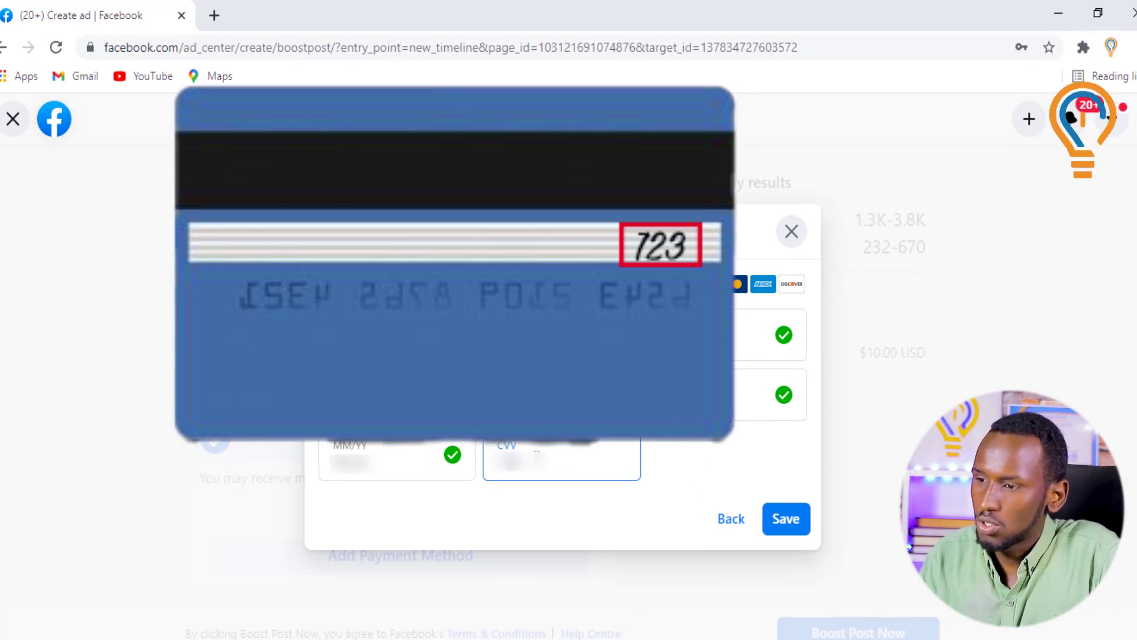
click(788, 519)
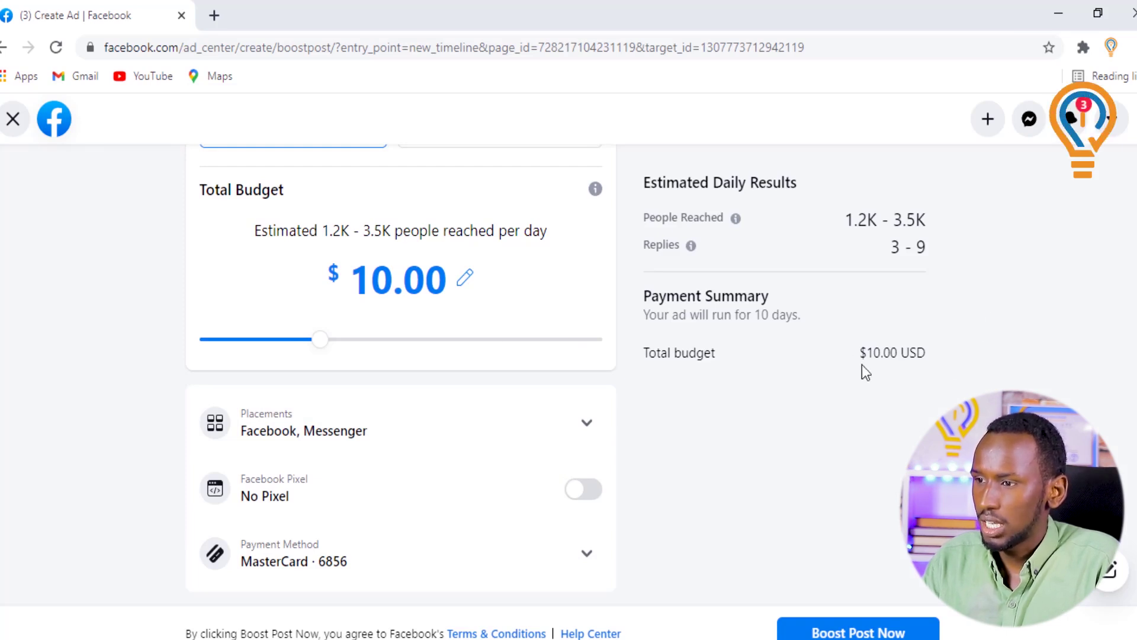
Confirm the Payment Summary shows 10 days and $10.00 USD, then submit the boost
drag(826, 320, 746, 318)
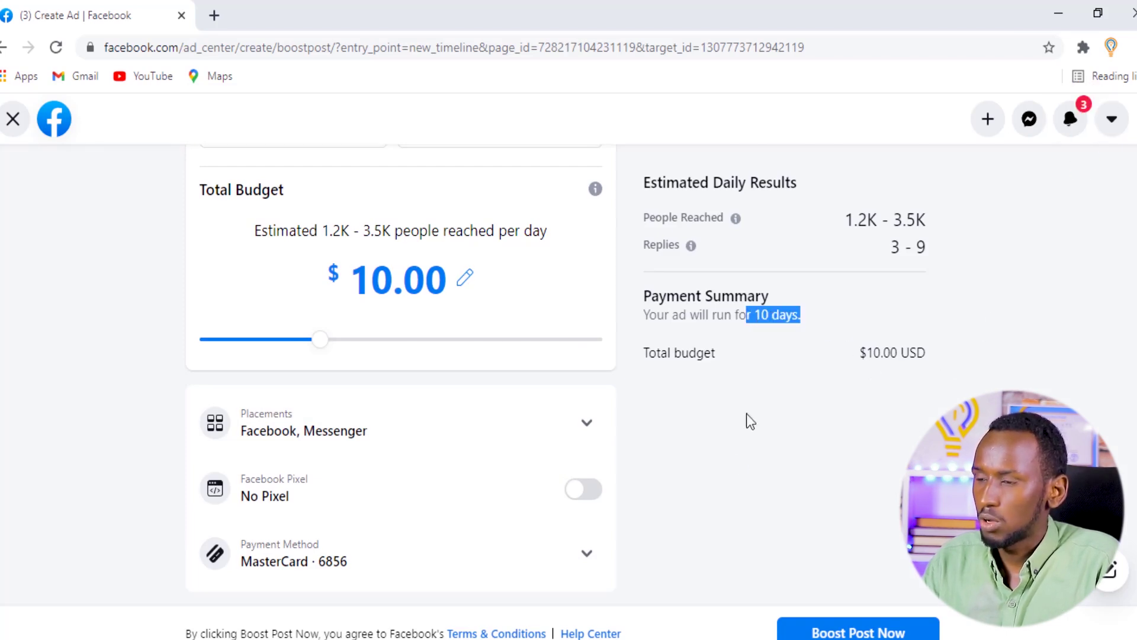
click(711, 476)
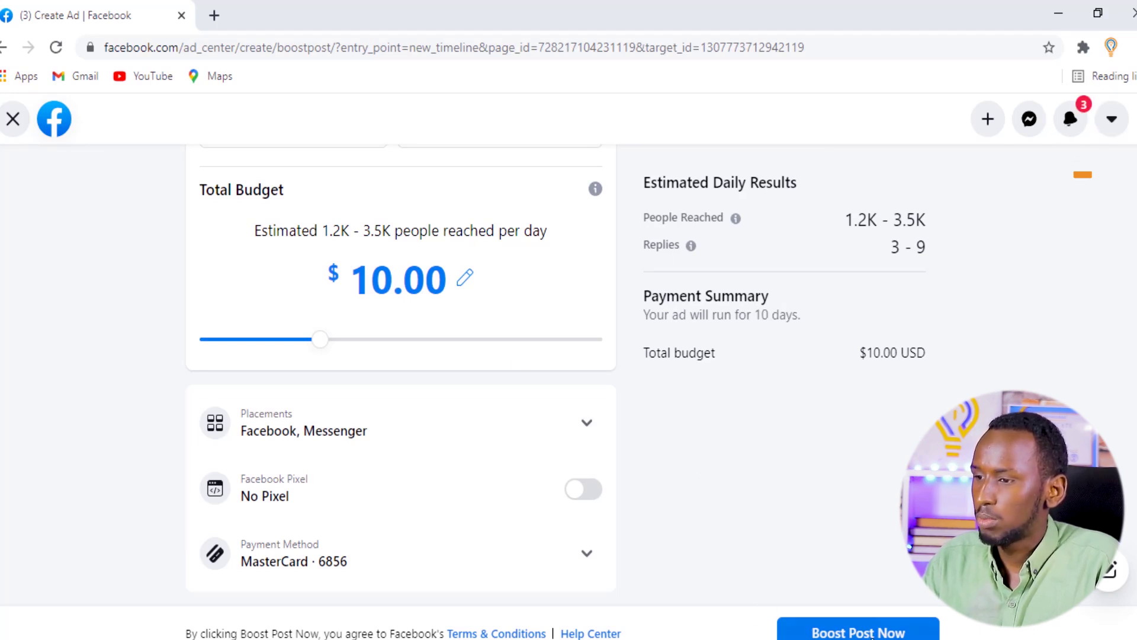
click(877, 635)
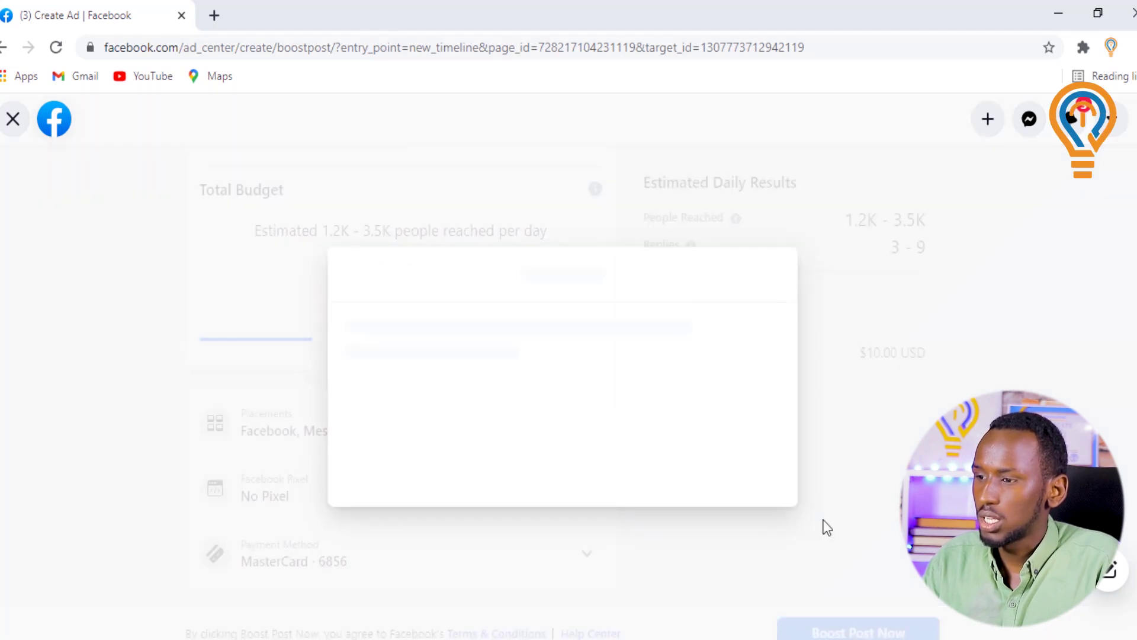